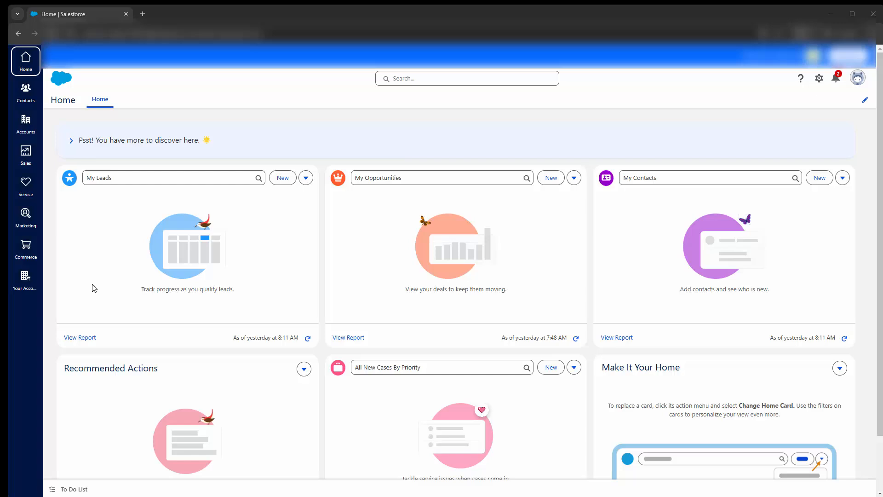
Look at the All Opportunities list in the Salesforce Sales area
{"action": "left_click", "coordinate": [26, 156]}
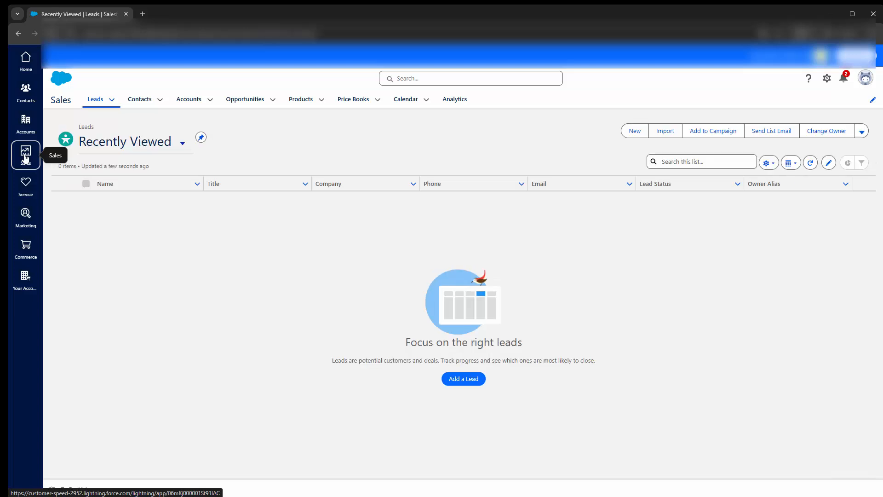
{"action": "left_click", "coordinate": [273, 100]}
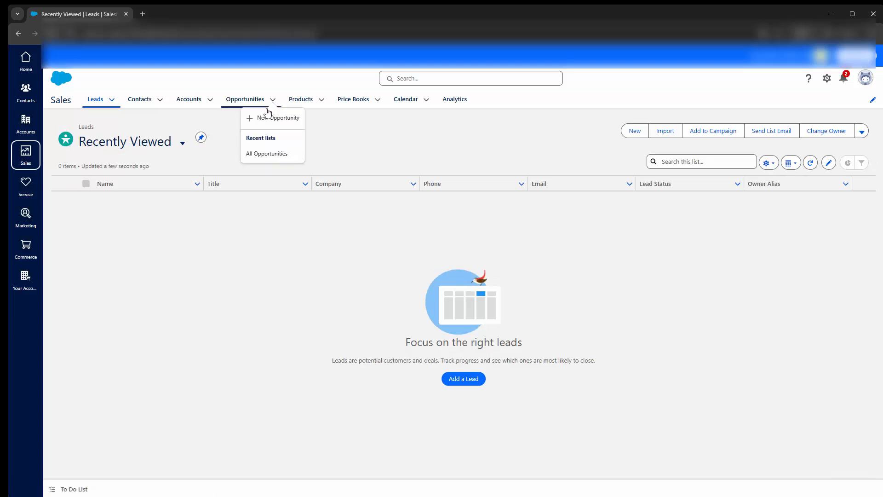
{"action": "left_click", "coordinate": [260, 156]}
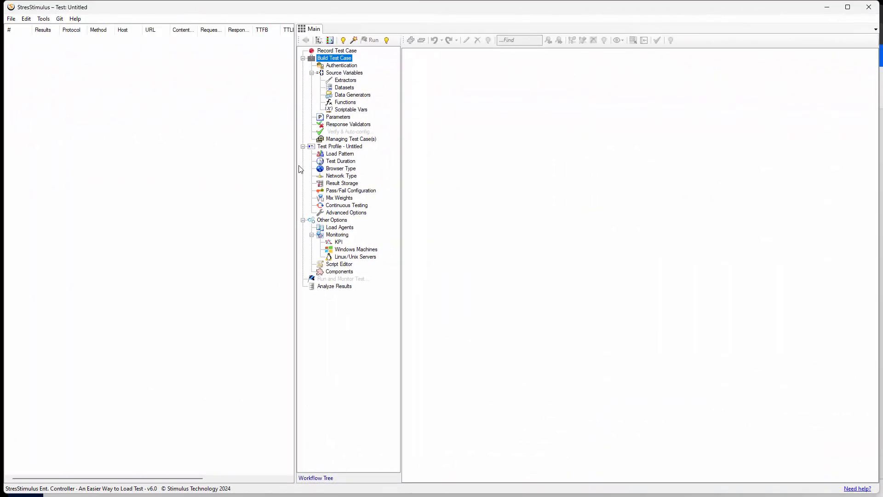
In StresStimulus, set up a new test case recording named Create_Opportunity with Microsoft Edge as the web browser source
{"action": "left_click", "coordinate": [327, 53]}
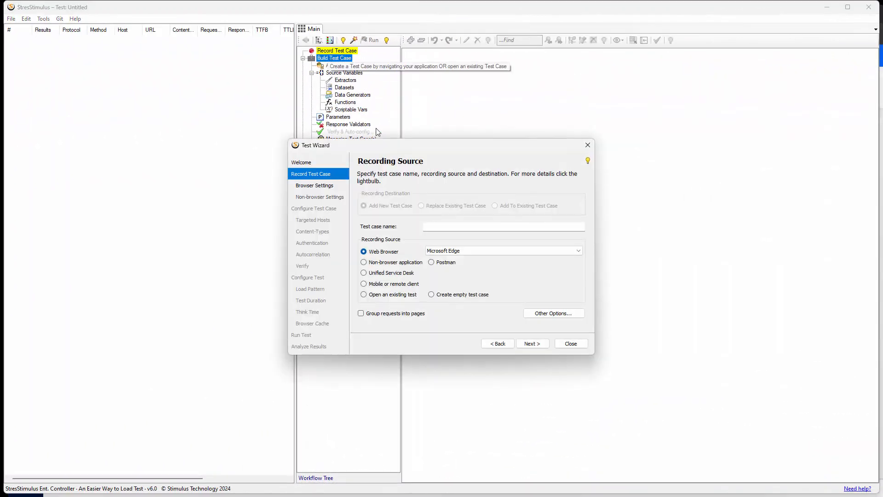
{"action": "left_click", "coordinate": [435, 228]}
{"action": "type", "text": "Create_Opportunity"}
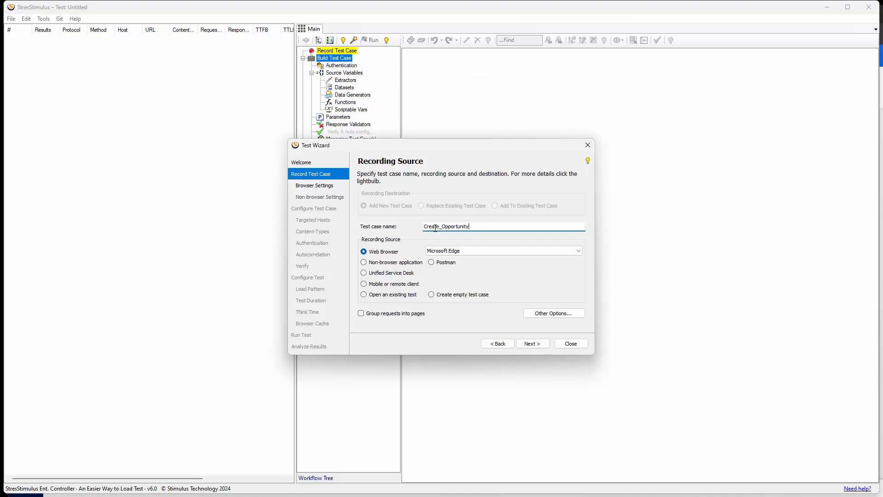
{"action": "left_click", "coordinate": [443, 251]}
{"action": "left_click", "coordinate": [445, 277]}
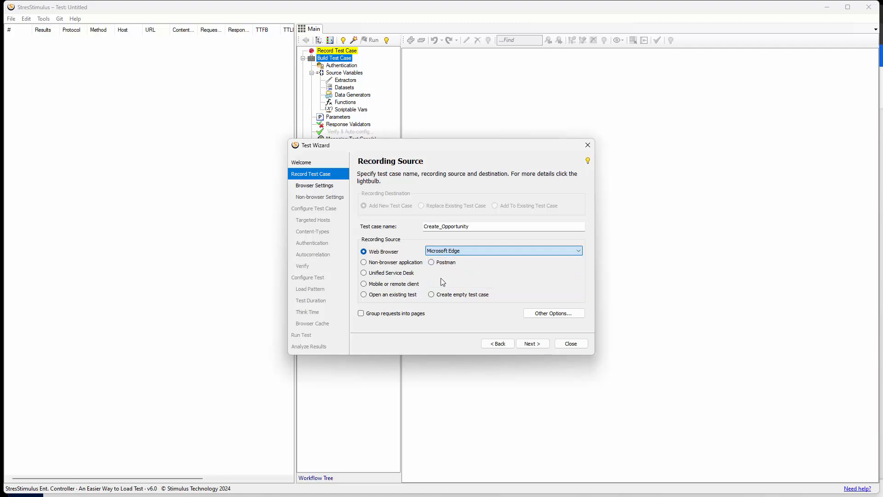
{"action": "left_click", "coordinate": [534, 344]}
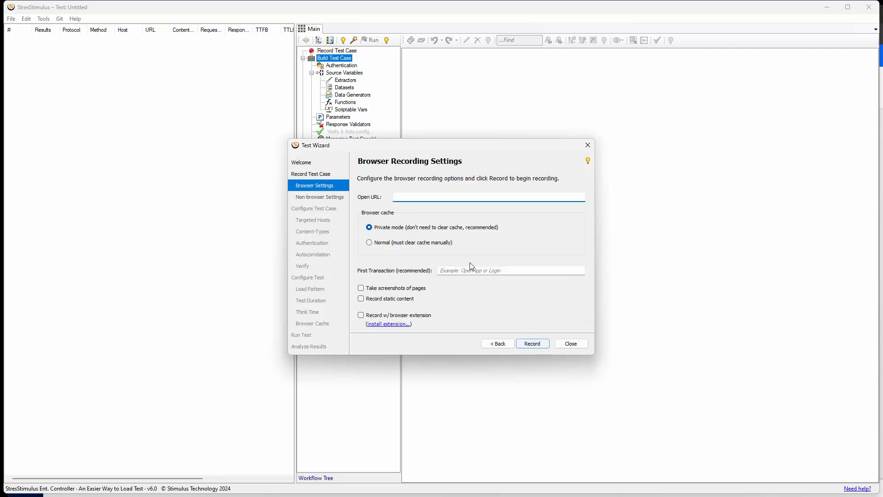
Enter the Salesforce URL and first transaction Landing_page, and start recording, letting the recorder close the running Edge browser
{"action": "key", "text": "ctrl+v"}
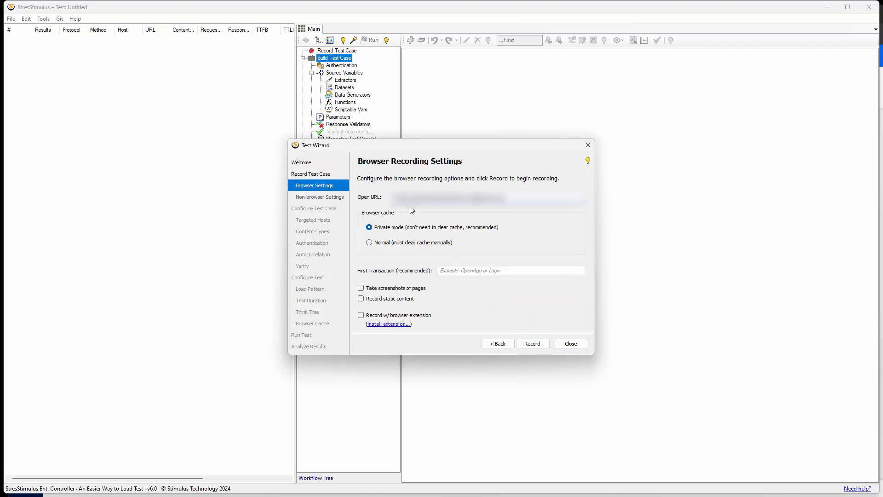
{"action": "left_click", "coordinate": [463, 270]}
{"action": "type", "text": "Landing_page"}
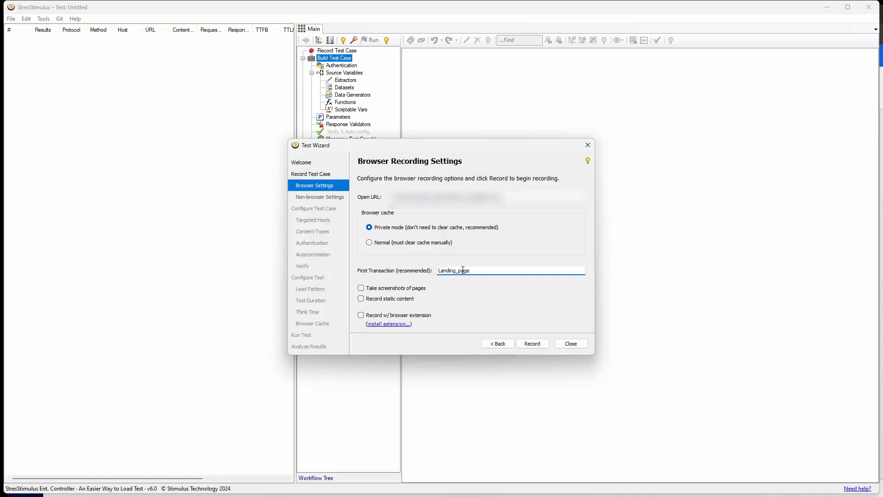
{"action": "left_click", "coordinate": [530, 345]}
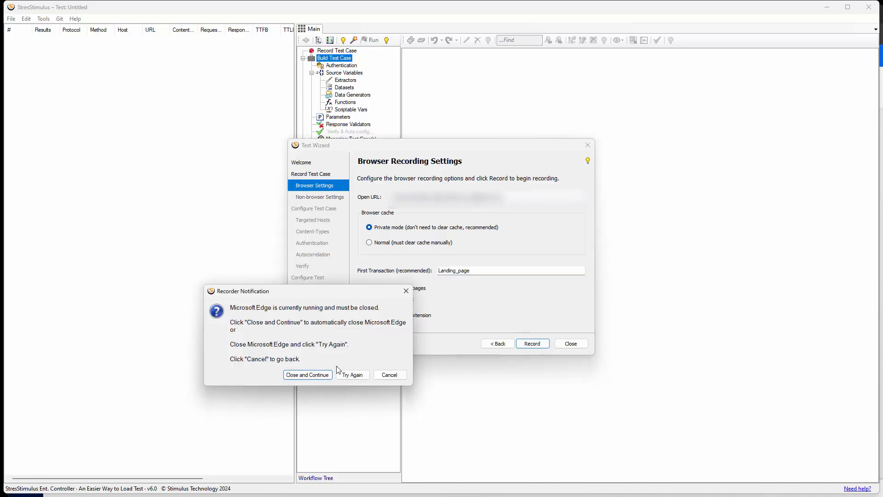
{"action": "left_click", "coordinate": [309, 375]}
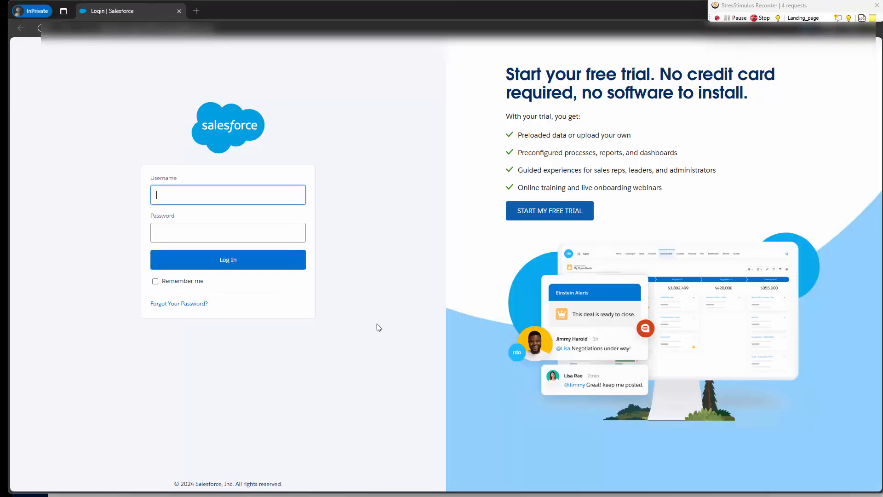
Name the recorder transaction Login and log in to Salesforce with the account's username and password
{"action": "double_click", "coordinate": [812, 19]}
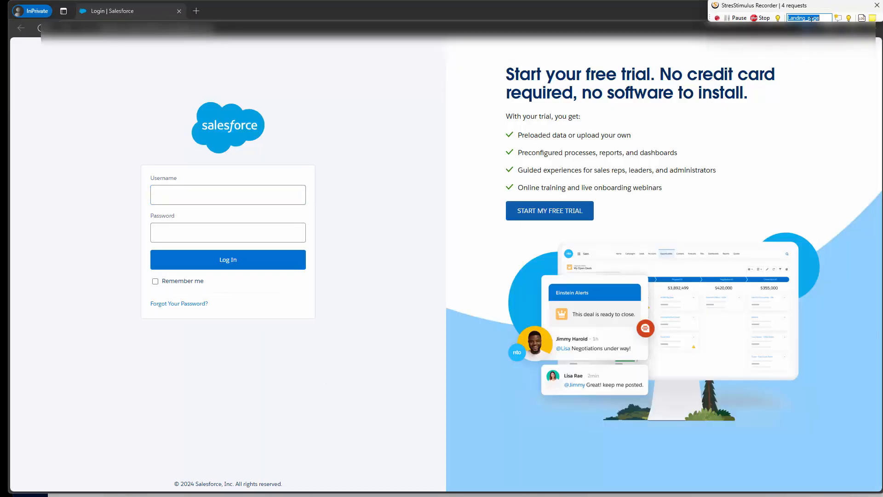
{"action": "type", "text": "Login"}
{"action": "left_click", "coordinate": [248, 195]}
{"action": "key", "text": "ctrl+v"}
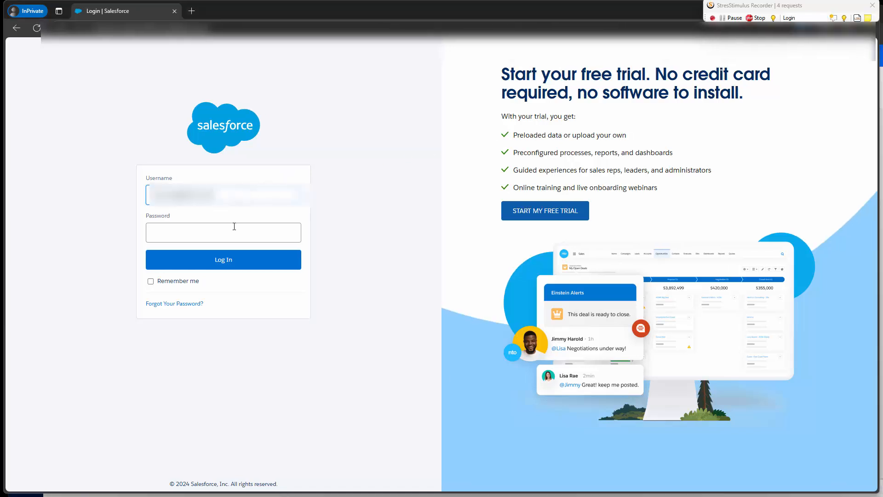
{"action": "left_click", "coordinate": [234, 230]}
{"action": "key", "text": "ctrl+v"}
{"action": "left_click", "coordinate": [224, 259]}
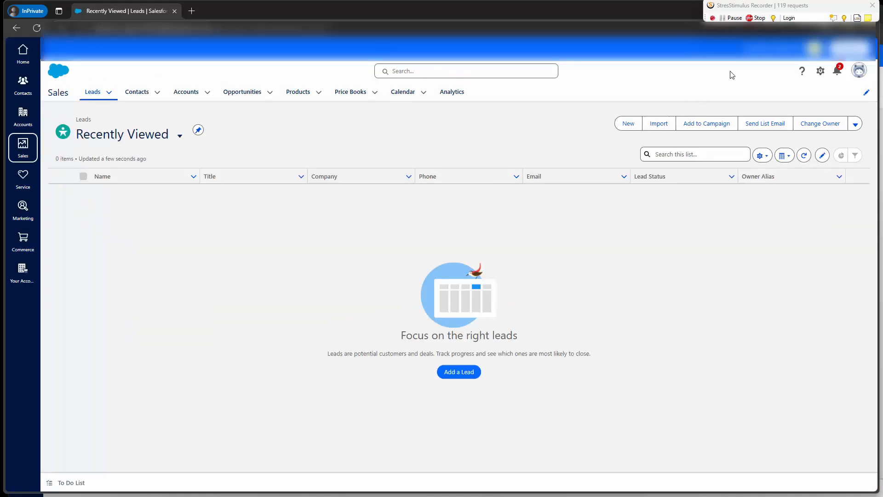
Name the recorder transaction All_Opportunities and open the Opportunities page in Salesforce
{"action": "left_click", "coordinate": [812, 18]}
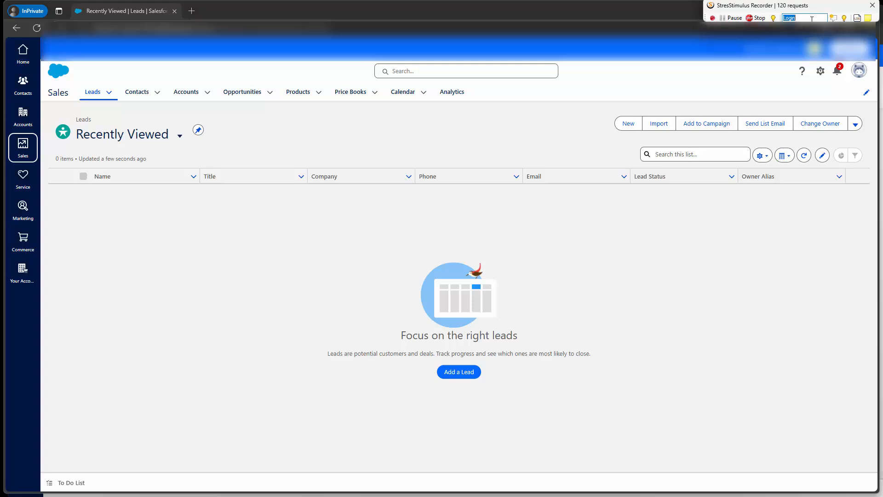
{"action": "type", "text": "All_Opportunities"}
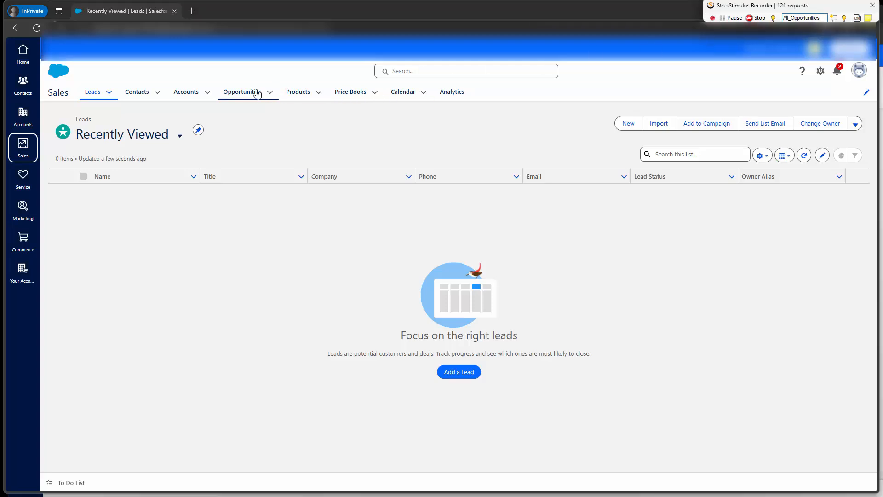
{"action": "left_click", "coordinate": [241, 95]}
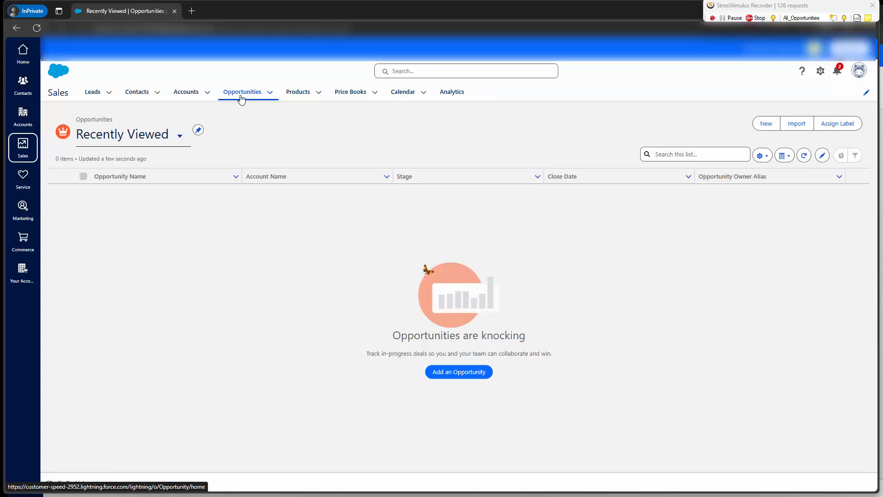
Name the recorder transaction New_Opportunity and start a new opportunity named Opportunity_12345
{"action": "left_click", "coordinate": [823, 18]}
{"action": "type", "text": "New_Opportunity"}
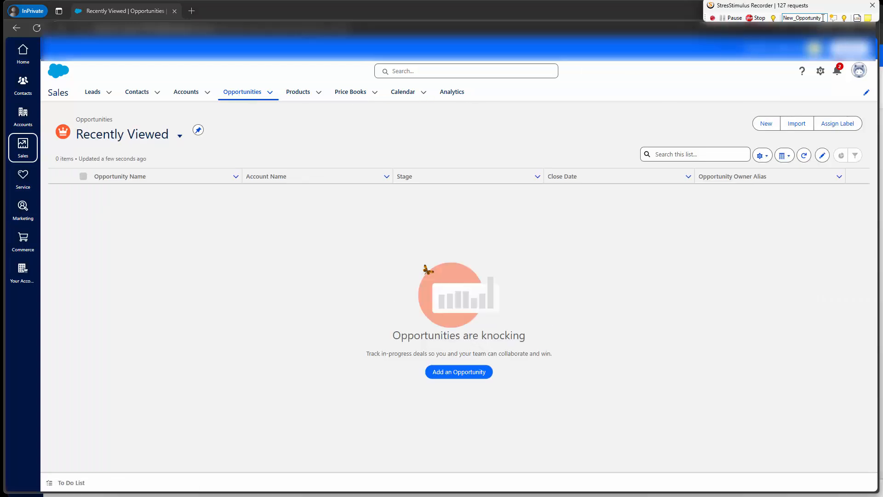
{"action": "left_click", "coordinate": [766, 124]}
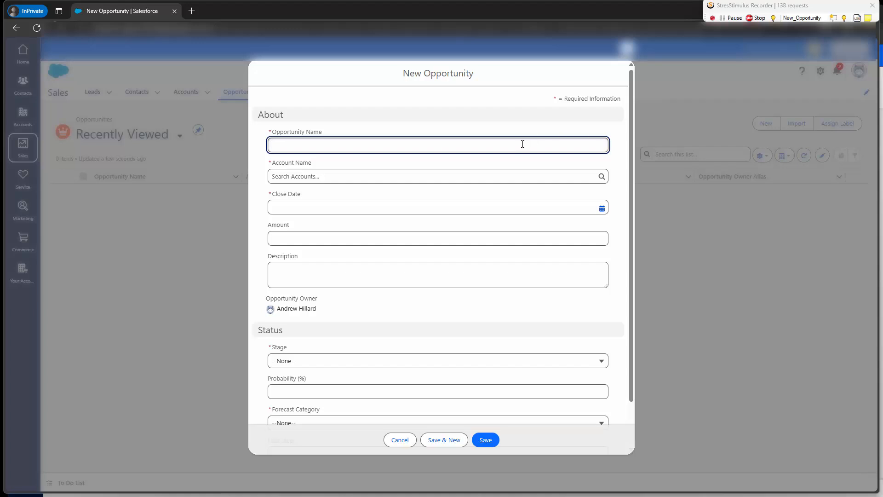
{"action": "type", "text": "Opportunity_12345"}
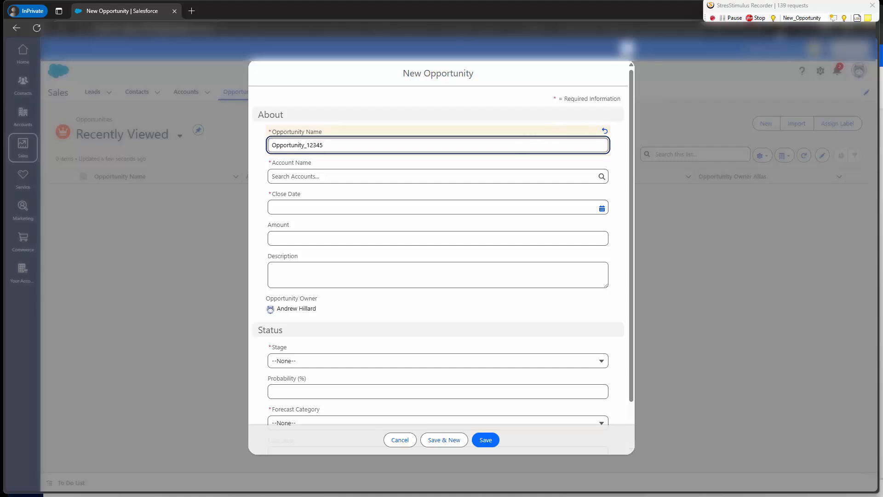
Name the recorder transaction New_Account and start a new account named Account_12345 from the opportunity's account lookup
{"action": "double_click", "coordinate": [798, 18]}
{"action": "type", "text": "New_Account"}
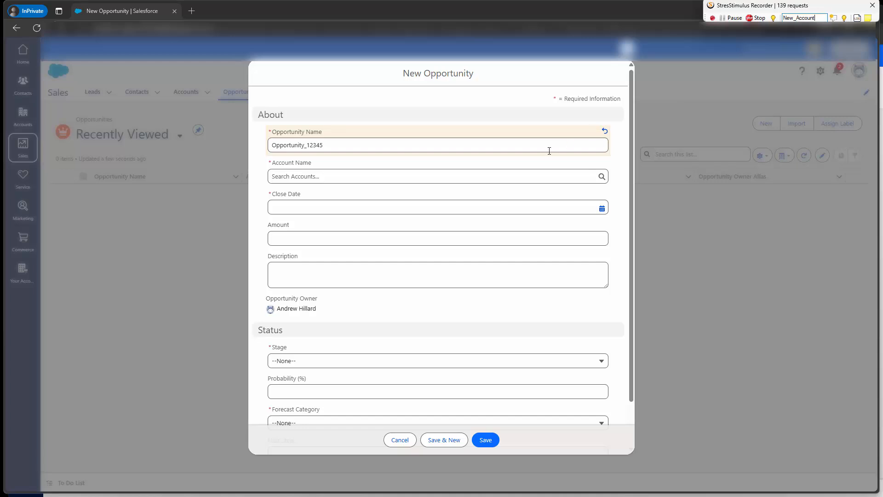
{"action": "left_click", "coordinate": [511, 178]}
{"action": "left_click", "coordinate": [465, 195]}
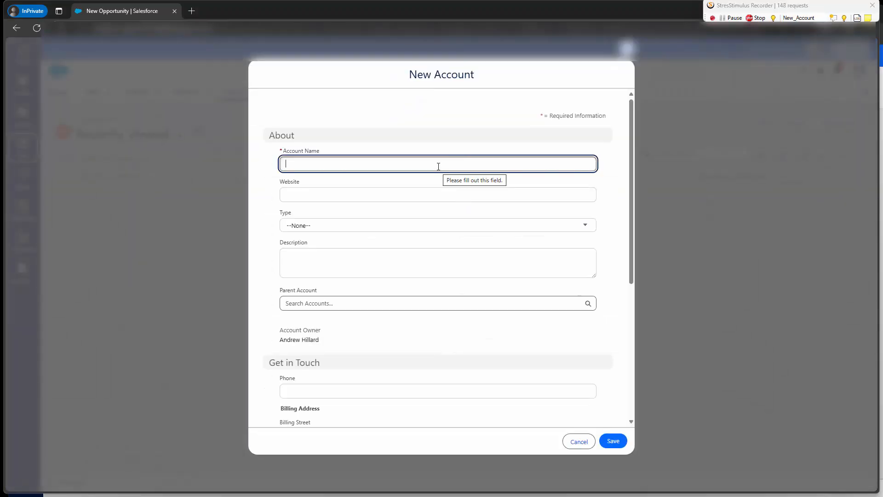
{"action": "type", "text": "Account_12345"}
Name the recorder transaction Save_Account and save the new account
{"action": "double_click", "coordinate": [815, 17]}
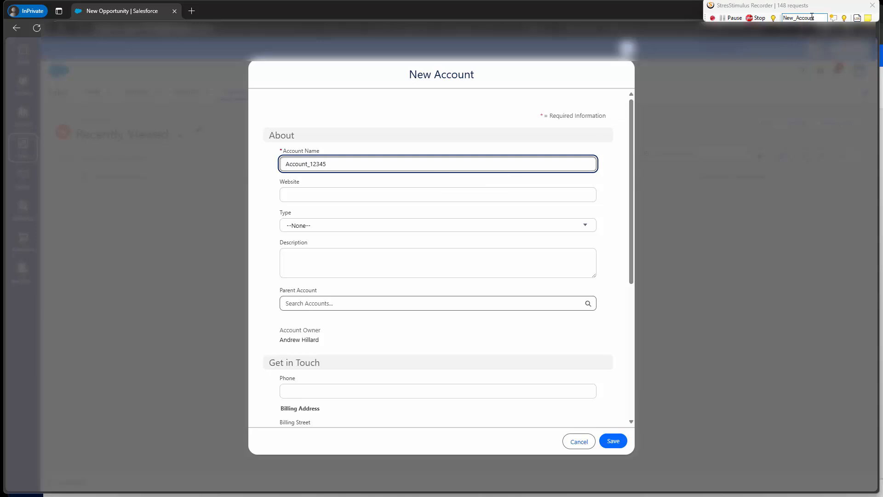
{"action": "type", "text": "Save_Account"}
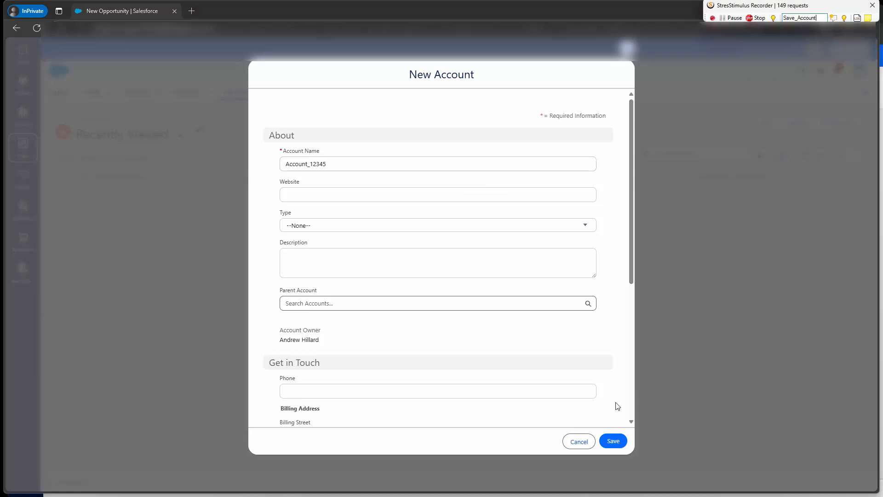
{"action": "left_click", "coordinate": [613, 441]}
Set the opportunity's close date to 11/29/2024 and its stage to Qualify
{"action": "left_click", "coordinate": [602, 209]}
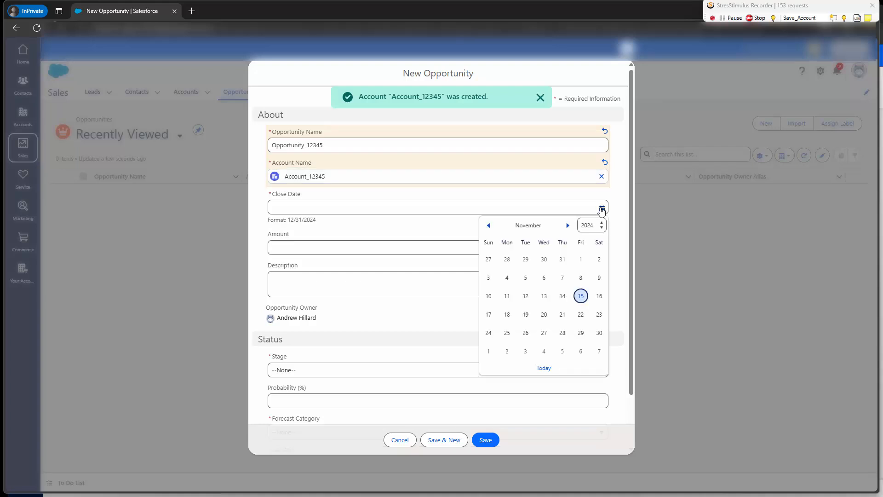
{"action": "left_click", "coordinate": [580, 333]}
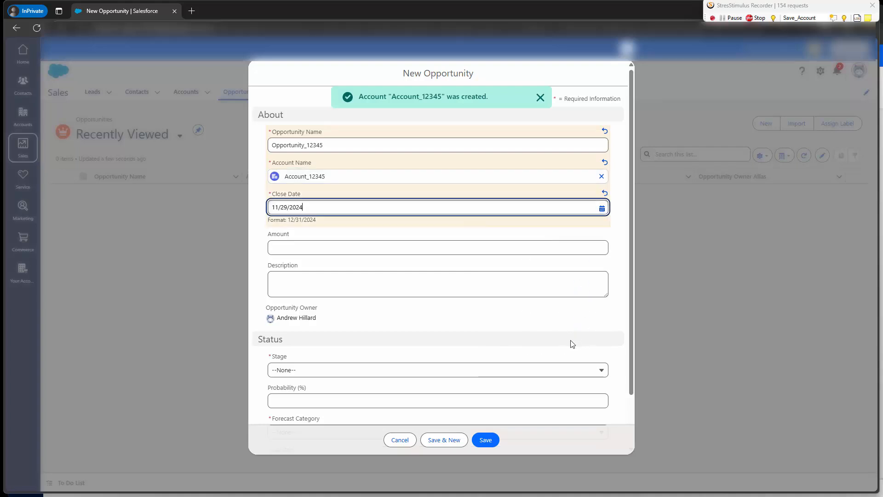
{"action": "left_click", "coordinate": [537, 362]}
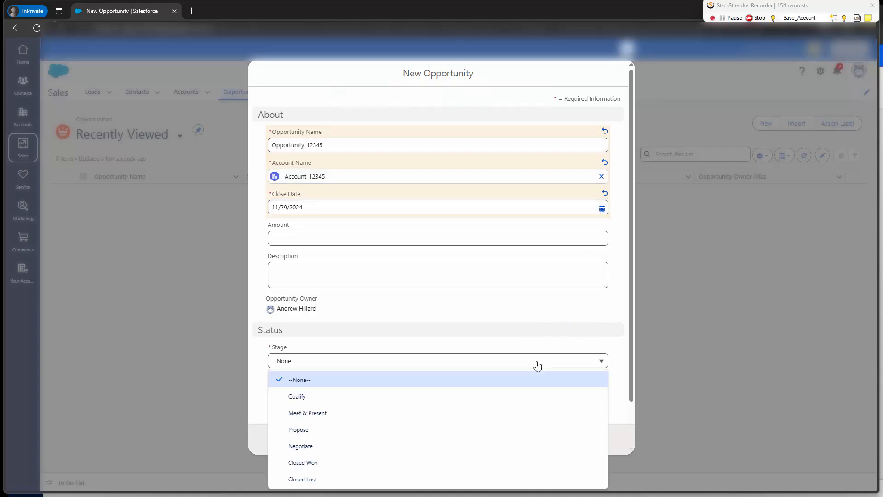
{"action": "left_click", "coordinate": [474, 395]}
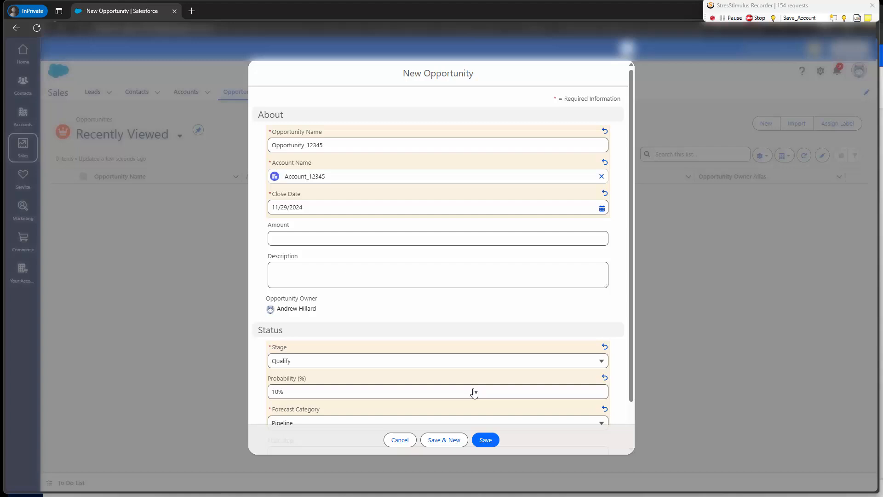
Name the recorder transaction Save_Opportunity and save the new opportunity
{"action": "double_click", "coordinate": [799, 18]}
{"action": "type", "text": "Save_Opportunity"}
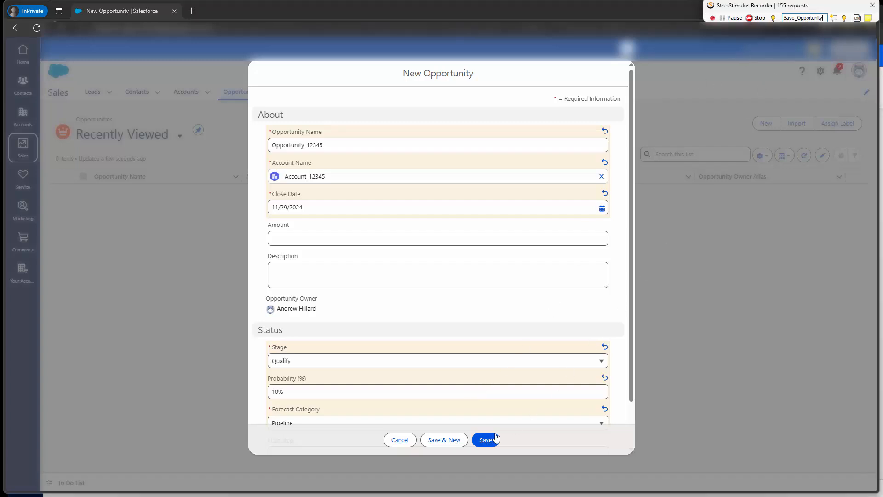
{"action": "left_click", "coordinate": [496, 438]}
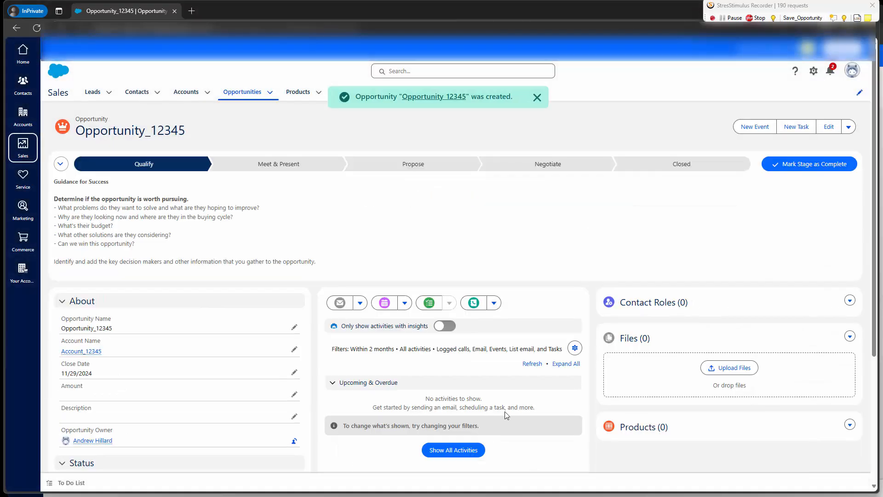
Name the recorder transaction Logout, log out of Salesforce and stop the recording
{"action": "double_click", "coordinate": [805, 17]}
{"action": "type", "text": "Logout"}
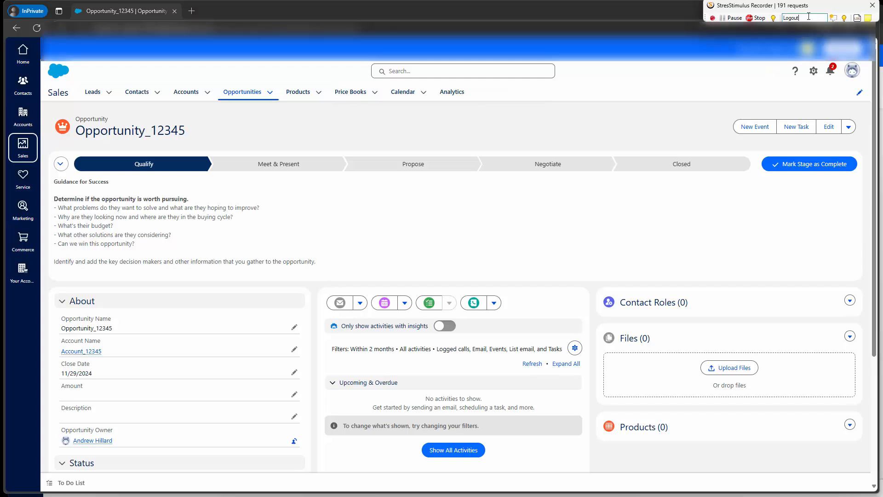
{"action": "left_click", "coordinate": [854, 74]}
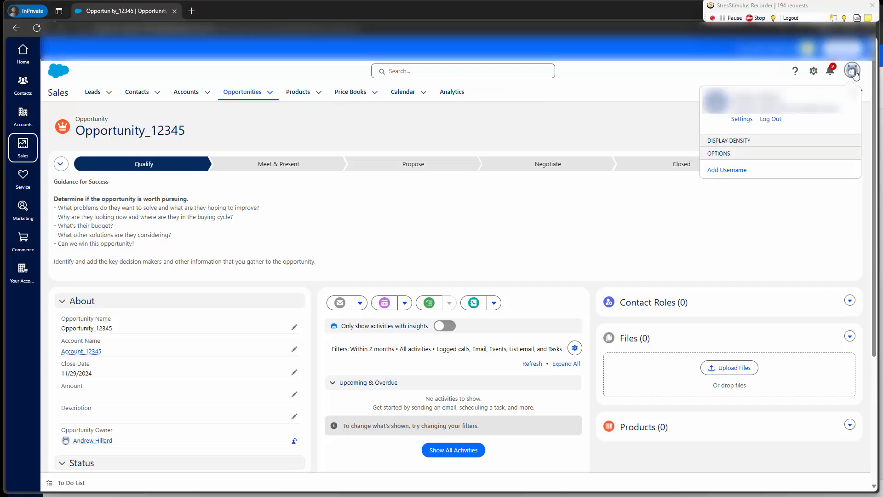
{"action": "left_click", "coordinate": [770, 119]}
{"action": "left_click", "coordinate": [757, 18]}
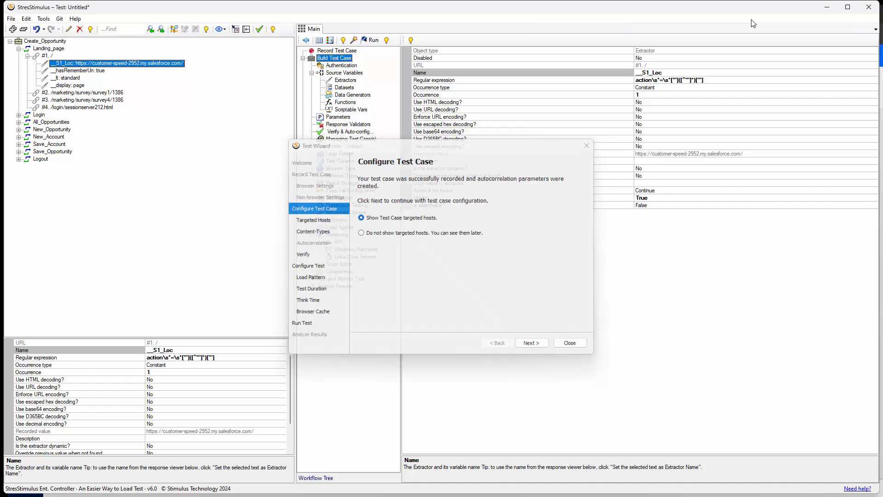
Dismiss the test wizard and create an integer data generator named Sufix with 5 digits
{"action": "key", "text": "Escape"}
{"action": "left_click", "coordinate": [367, 98]}
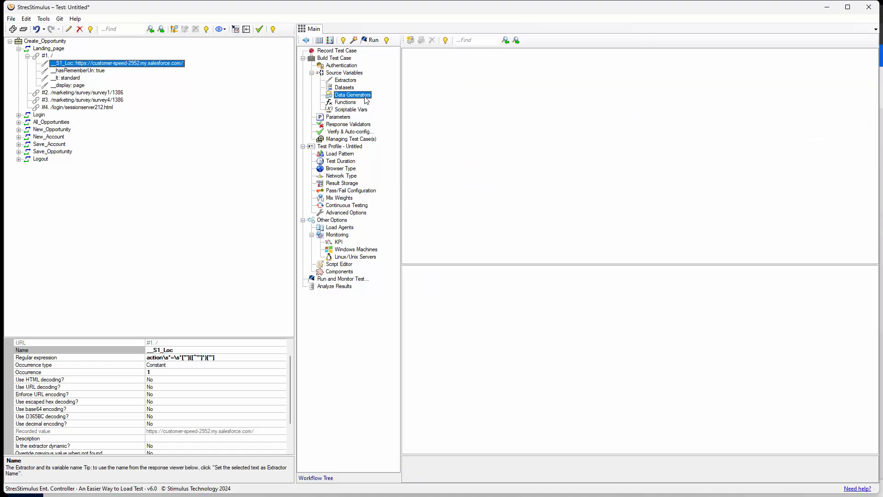
{"action": "left_click", "coordinate": [416, 41]}
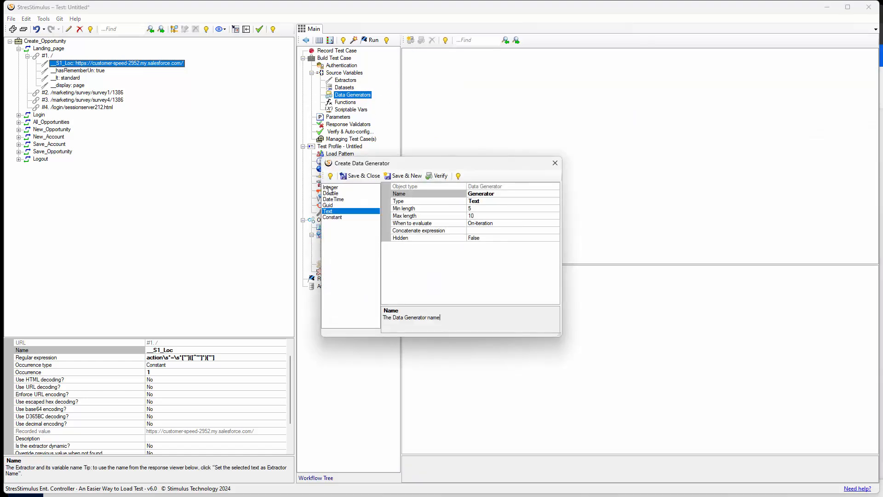
{"action": "left_click", "coordinate": [376, 188]}
{"action": "left_click", "coordinate": [464, 176]}
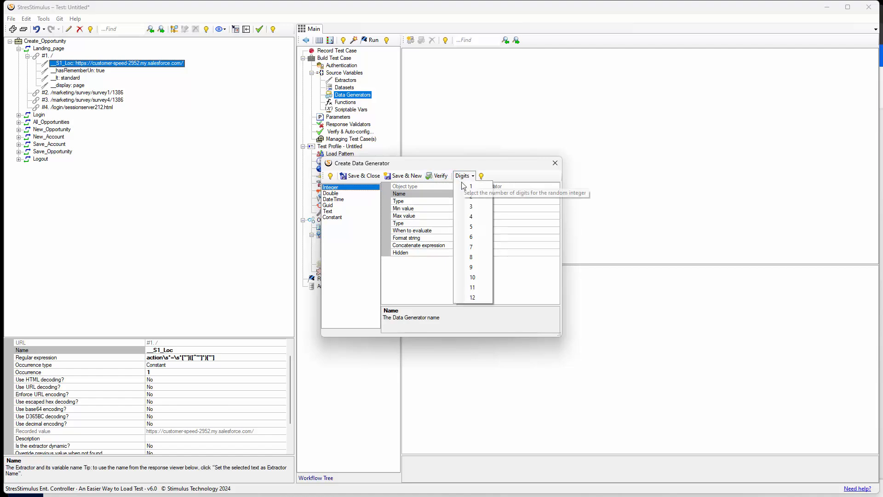
{"action": "left_click", "coordinate": [476, 226]}
{"action": "left_click", "coordinate": [491, 194]}
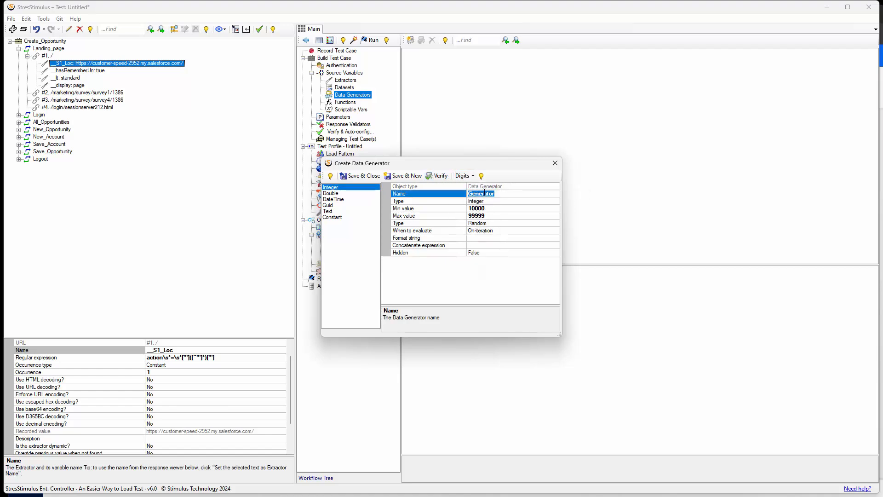
{"action": "type", "text": "Sufix"}
{"action": "left_click", "coordinate": [361, 176]}
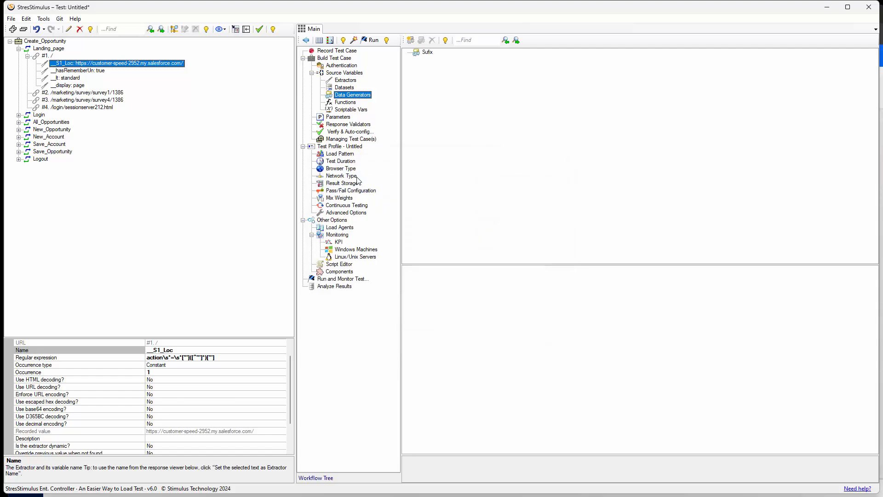
Find all sessions whose requests contain 12345, examining headers and bodies
{"action": "left_click", "coordinate": [174, 29]}
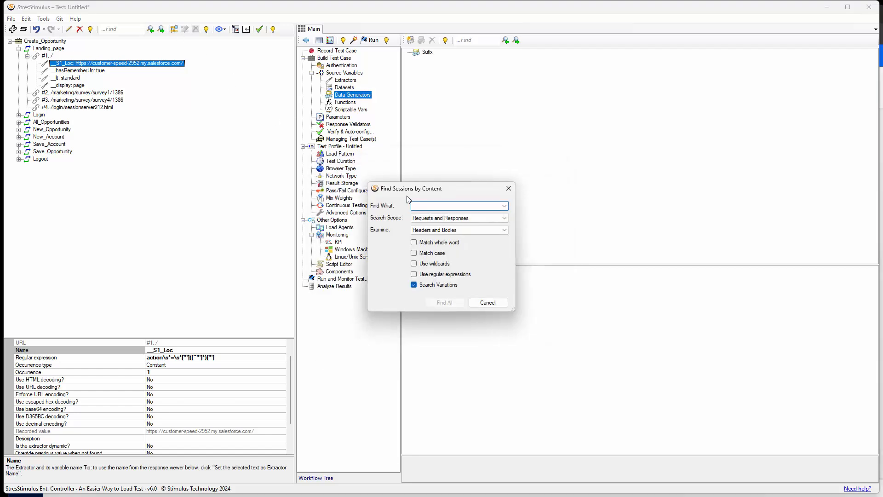
{"action": "type", "text": "12345"}
{"action": "left_click", "coordinate": [427, 219]}
{"action": "left_click", "coordinate": [424, 229]}
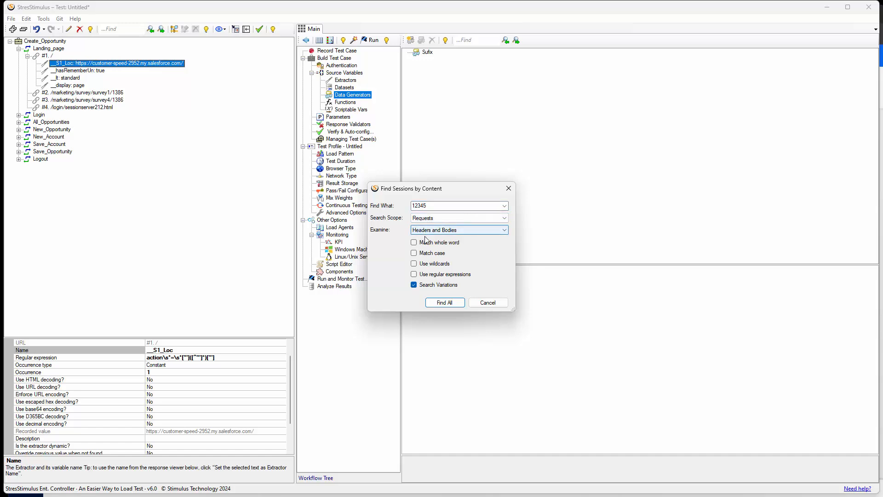
{"action": "left_click", "coordinate": [445, 302]}
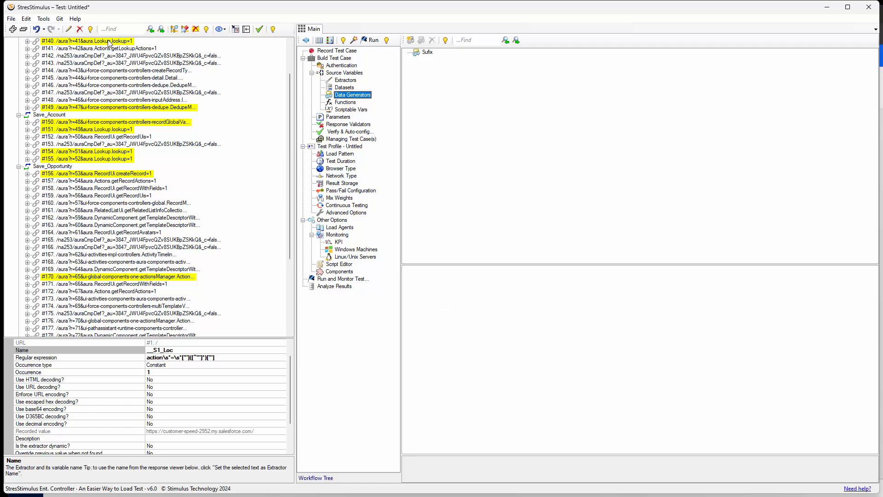
Parameterize the opportunity name's 12345 suffix in session #140's request body with the Sufix data generator, replacing the other recorded occurrences too
{"action": "left_click", "coordinate": [110, 43]}
{"action": "right_click", "coordinate": [110, 43]}
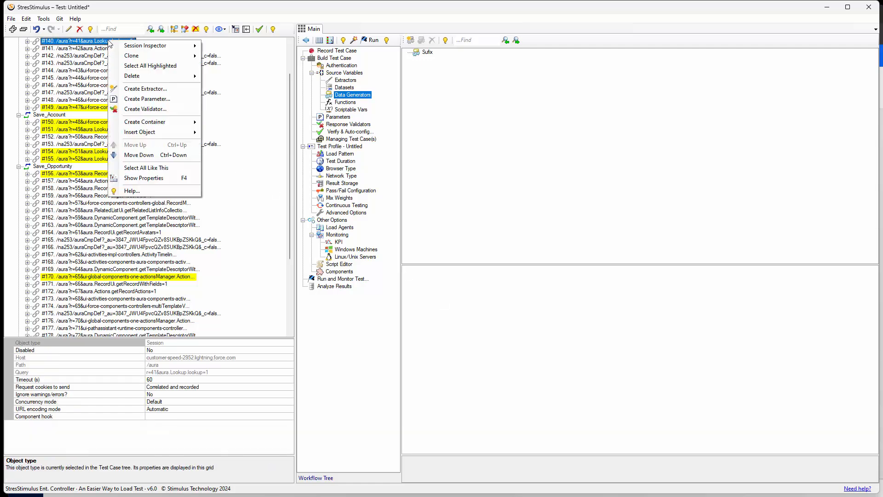
{"action": "left_click", "coordinate": [147, 97]}
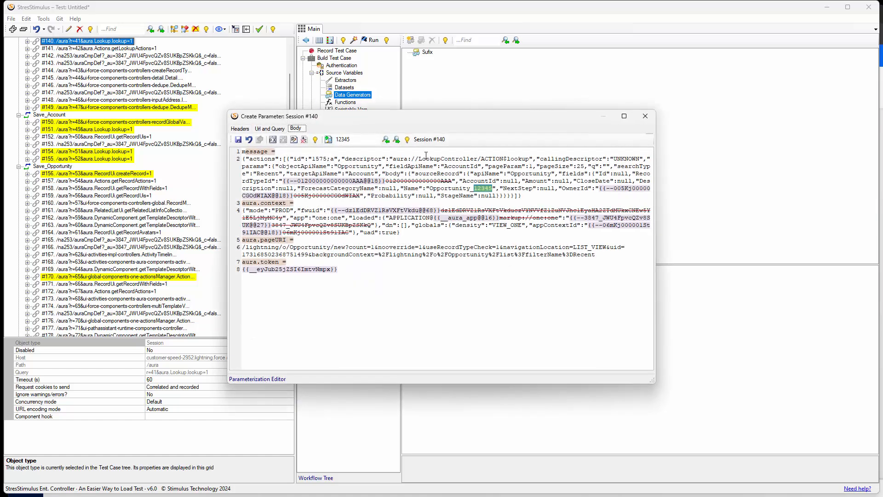
{"action": "right_click", "coordinate": [487, 190]}
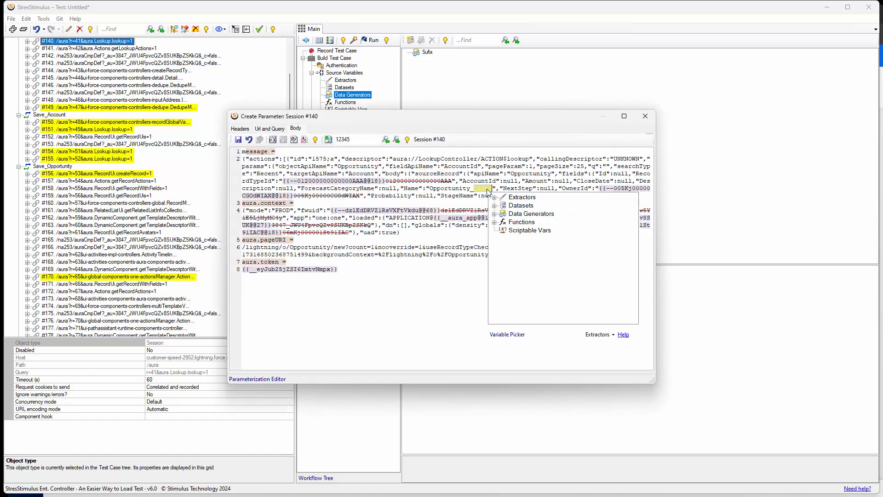
{"action": "left_click", "coordinate": [495, 214]}
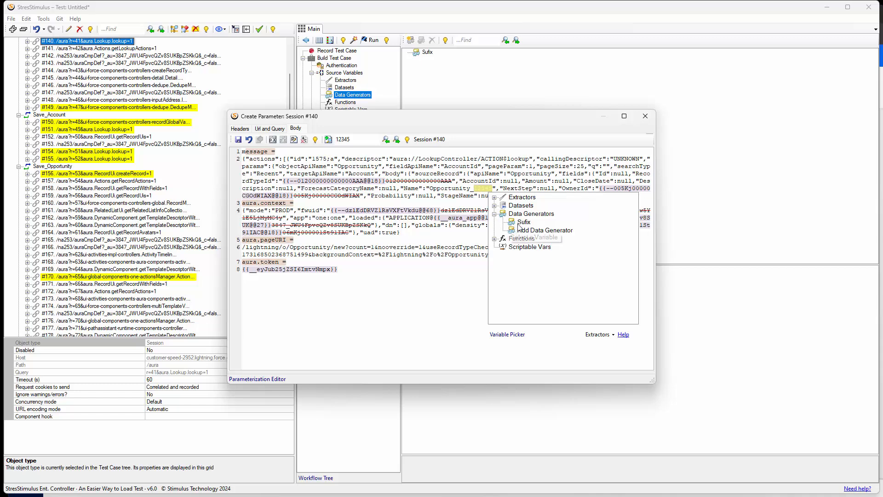
{"action": "double_click", "coordinate": [520, 224]}
{"action": "left_click", "coordinate": [358, 341]}
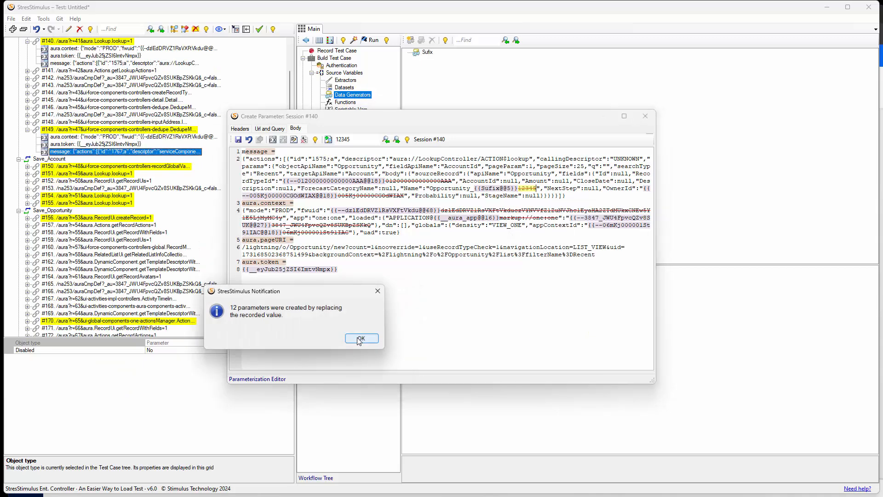
{"action": "left_click", "coordinate": [359, 339]}
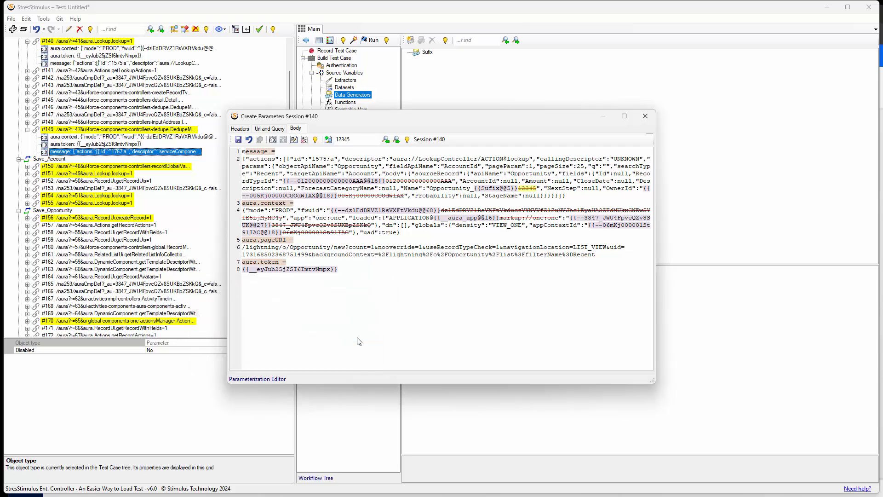
{"action": "left_click", "coordinate": [645, 116]}
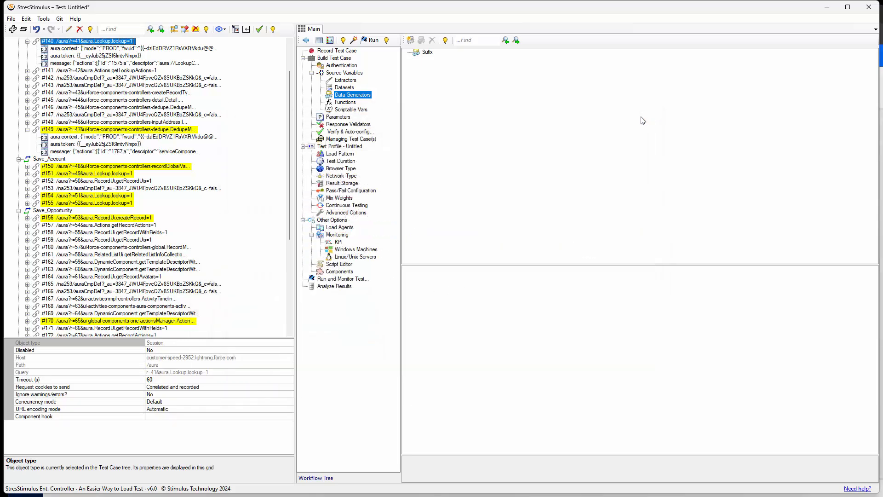
Import the text/CSV file c:\Status.csv as a new dataset with VU-Iter-Bound as the default databinding mode
{"action": "left_click", "coordinate": [345, 87]}
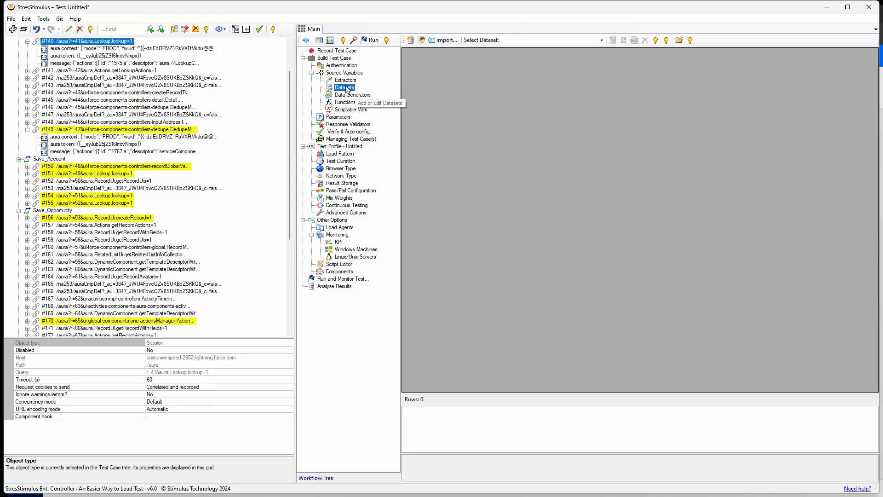
{"action": "left_click", "coordinate": [442, 40]}
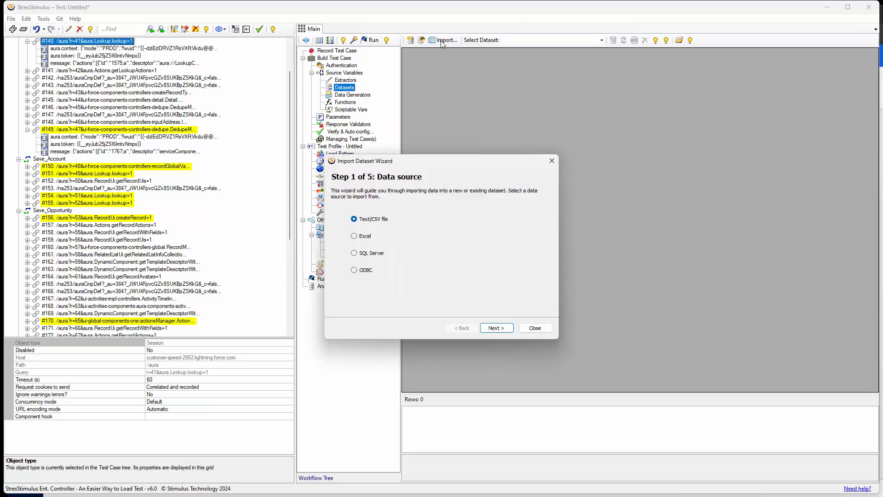
{"action": "left_click", "coordinate": [497, 328]}
{"action": "left_click", "coordinate": [437, 225]}
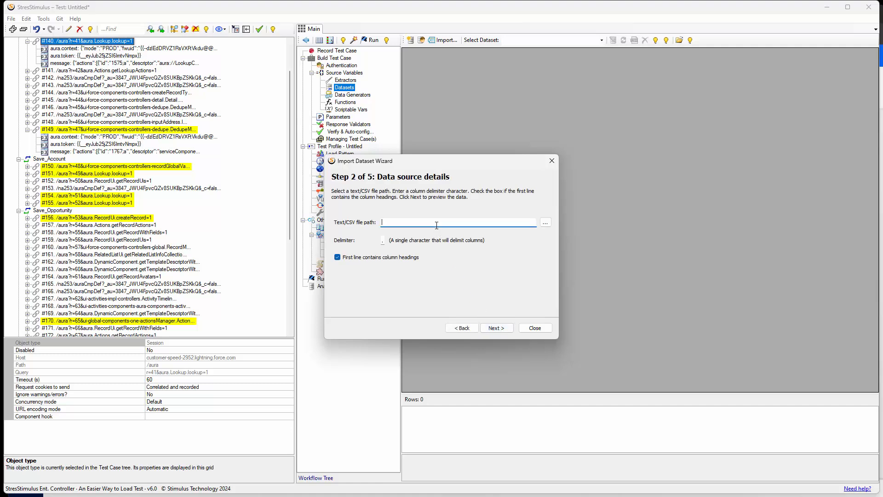
{"action": "type", "text": "c:\\Status.csv"}
{"action": "left_click", "coordinate": [495, 329]}
{"action": "left_click", "coordinate": [496, 328]}
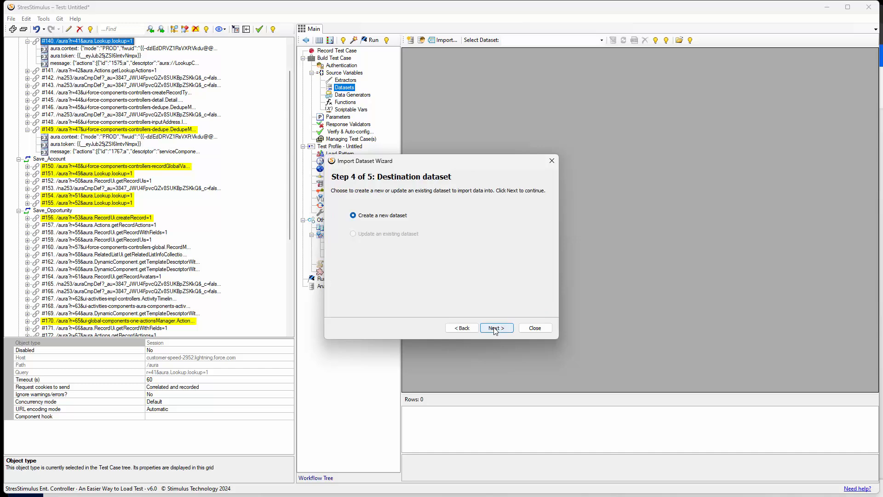
{"action": "left_click", "coordinate": [496, 328]}
{"action": "left_click", "coordinate": [422, 227]}
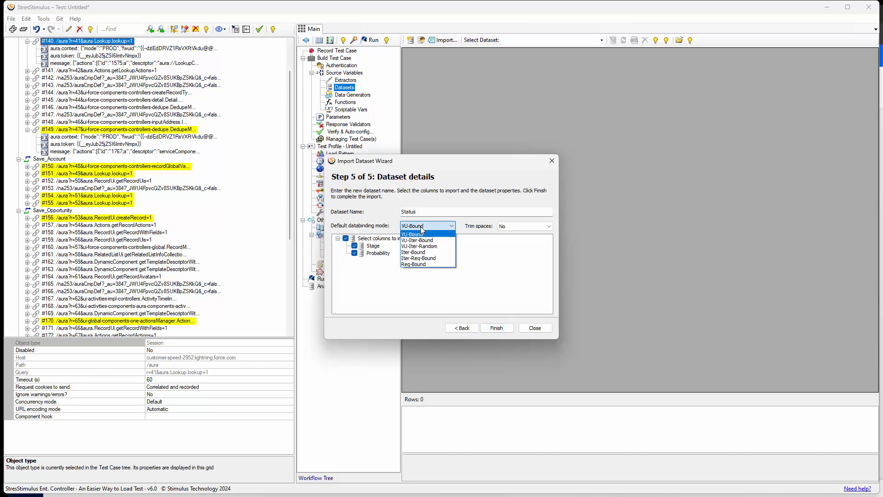
{"action": "left_click", "coordinate": [420, 240]}
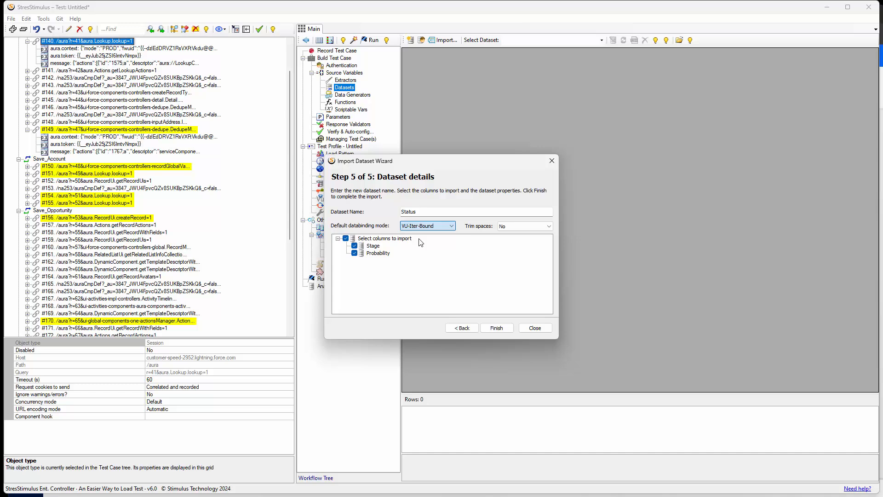
{"action": "left_click", "coordinate": [496, 328]}
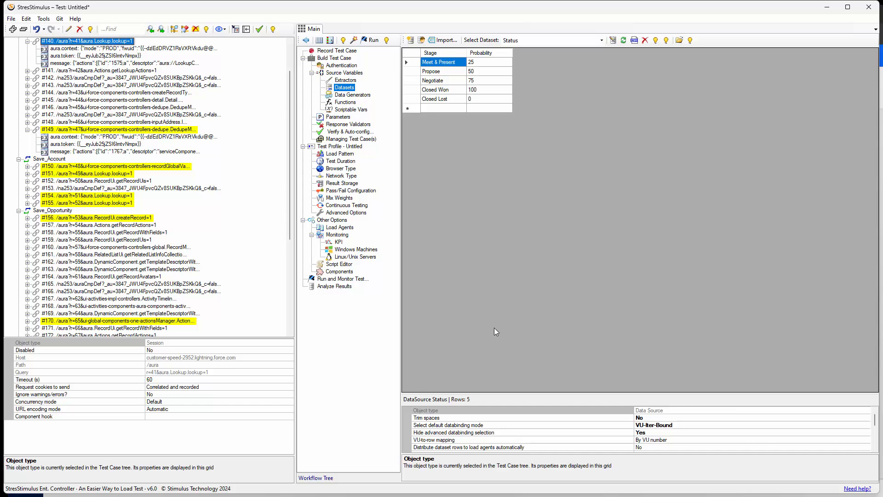
Find all sessions whose requests contain Qualify
{"action": "left_click", "coordinate": [174, 29]}
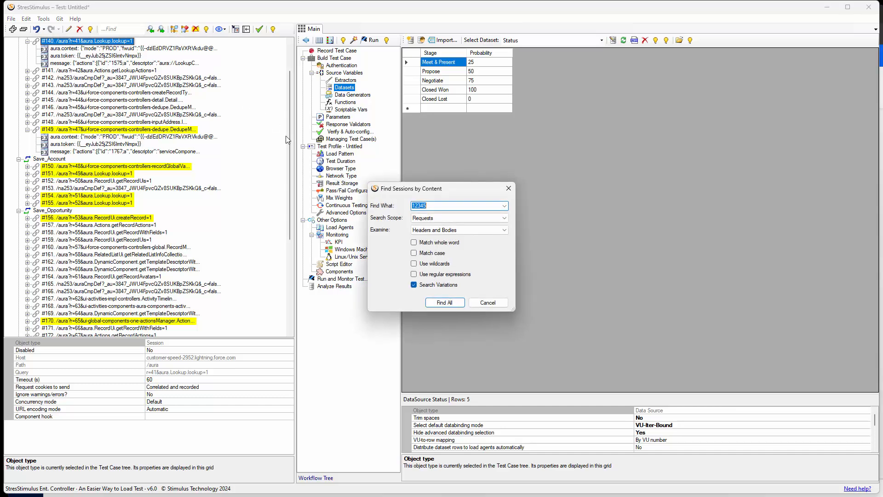
{"action": "type", "text": "Qualify"}
{"action": "left_click", "coordinate": [447, 302]}
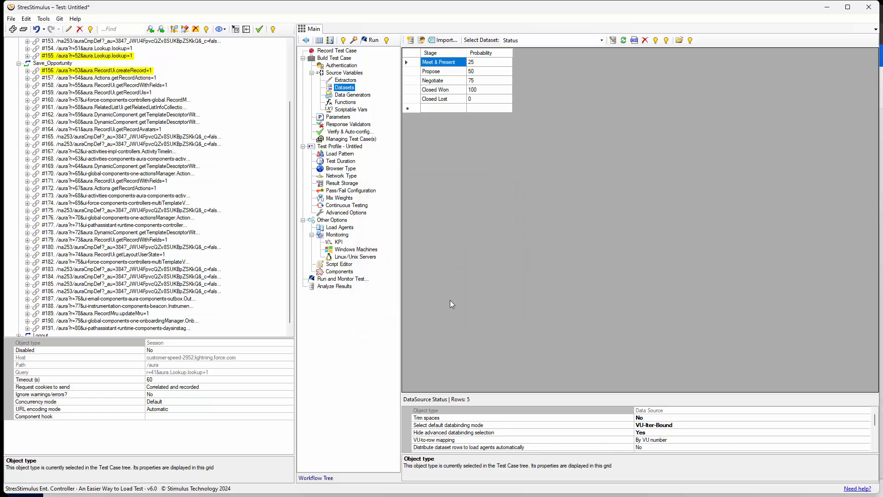
Parameterize the Qualify stage name in session #155's request body with the Status dataset's Stage column, replacing the other recorded occurrence too
{"action": "right_click", "coordinate": [102, 56]}
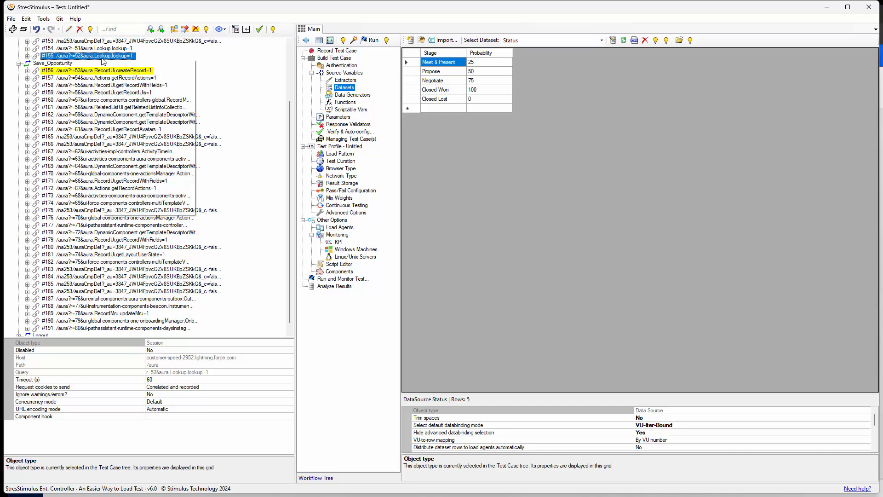
{"action": "left_click", "coordinate": [134, 117]}
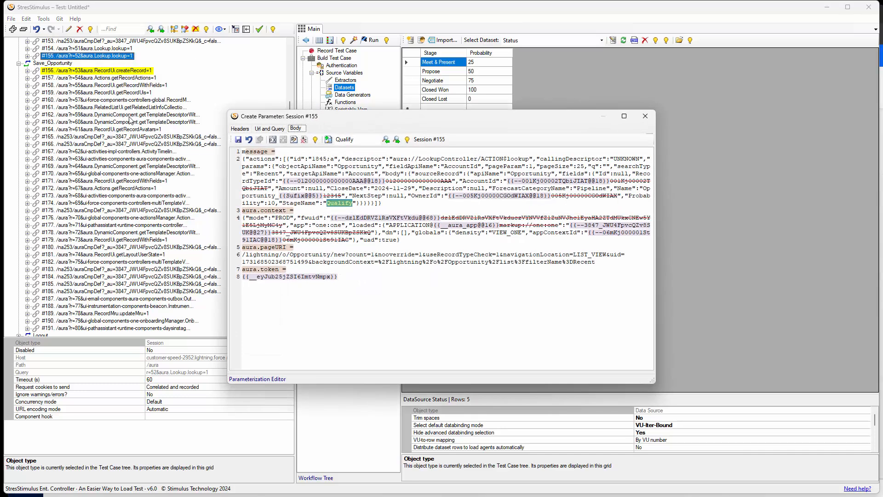
{"action": "left_click", "coordinate": [346, 205]}
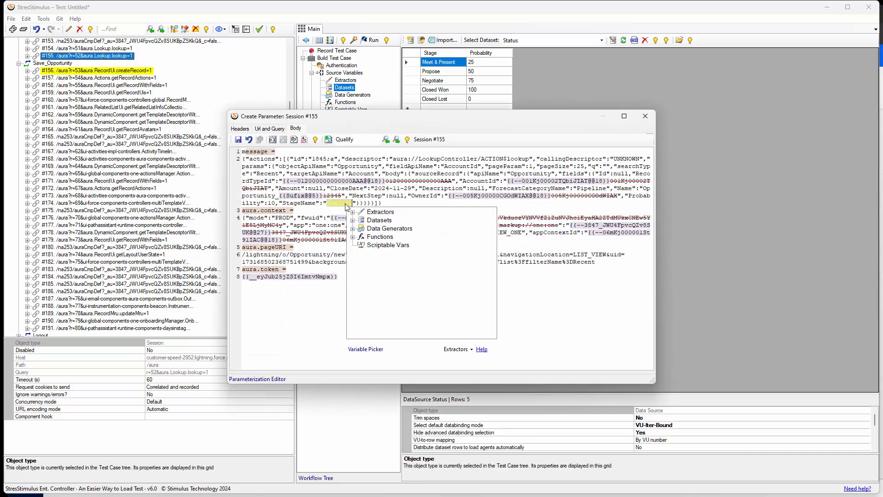
{"action": "left_click", "coordinate": [353, 220]}
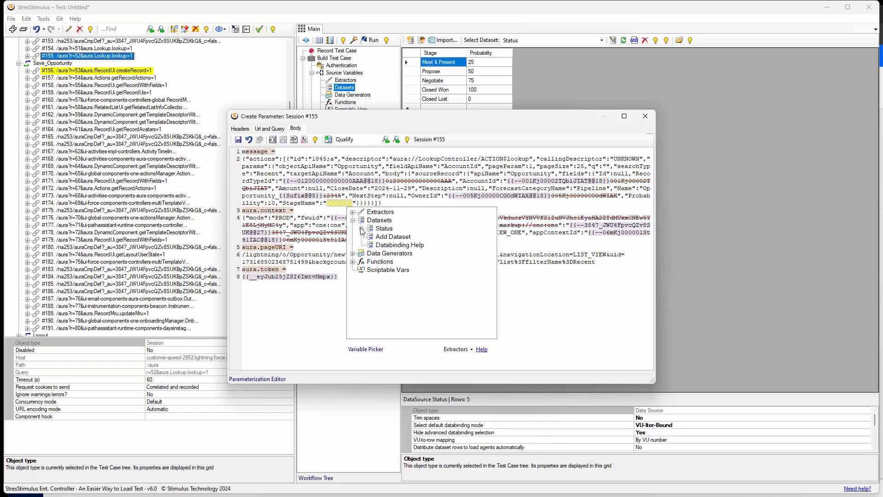
{"action": "left_click", "coordinate": [362, 228]}
{"action": "double_click", "coordinate": [392, 236]}
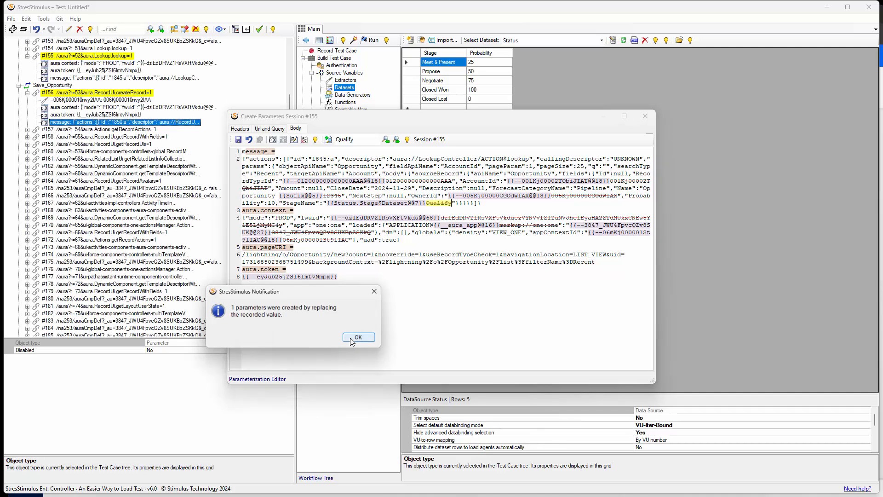
{"action": "left_click", "coordinate": [352, 340]}
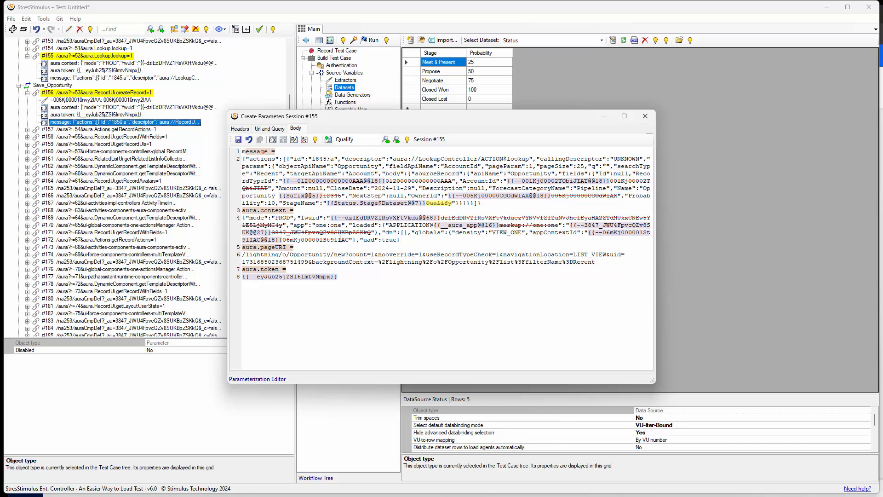
Set up a regular-expression replacement of "Probability":(10) in session #155's request body with the Status dataset's Probability column
{"action": "left_click", "coordinate": [328, 141]}
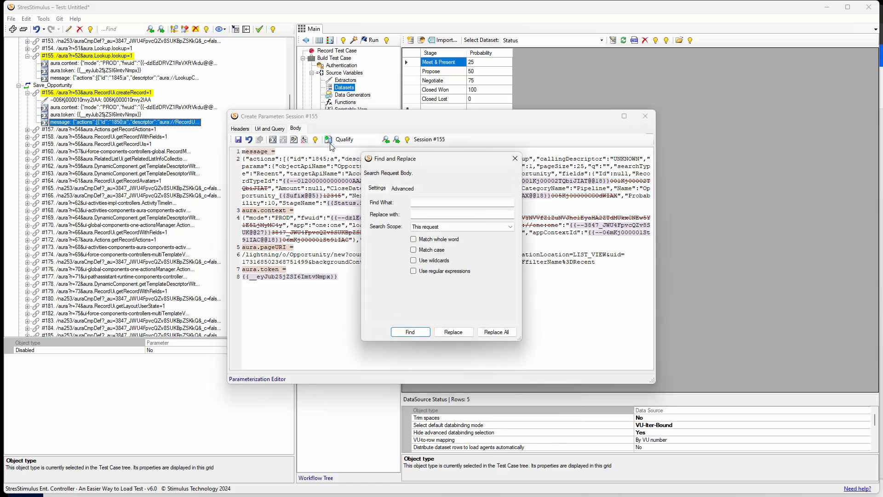
{"action": "left_click", "coordinate": [420, 203]}
{"action": "type", "text": "\"Probability\":(10)"}
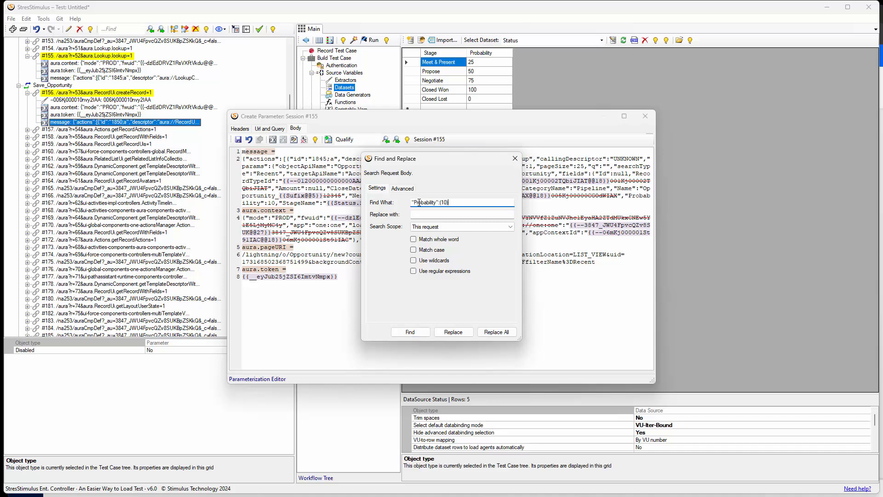
{"action": "left_click", "coordinate": [427, 271]}
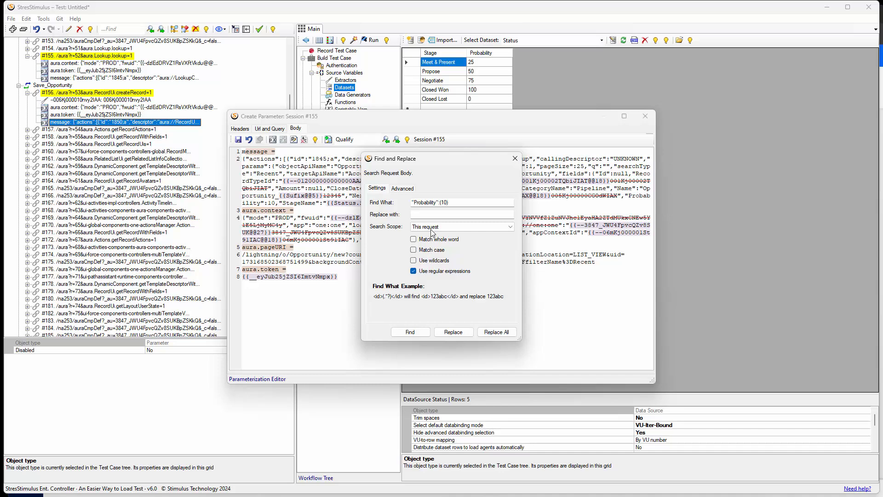
{"action": "right_click", "coordinate": [432, 214]}
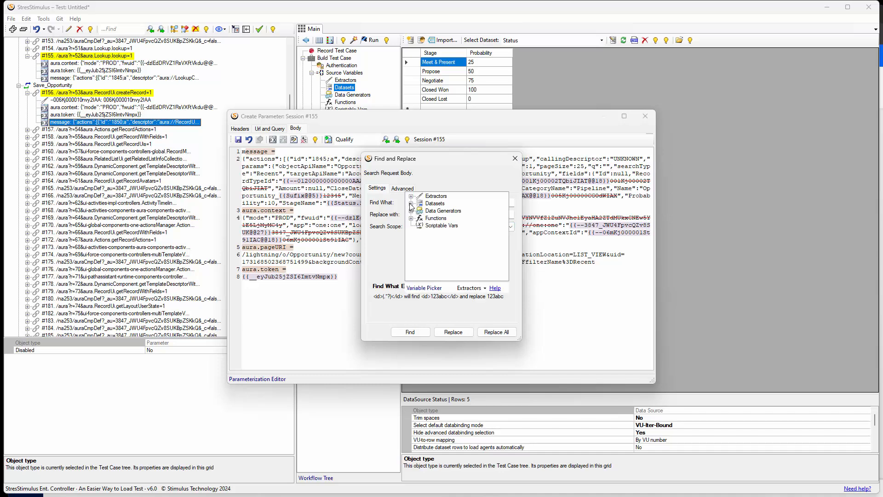
{"action": "left_click", "coordinate": [411, 204]}
{"action": "left_click", "coordinate": [420, 211]}
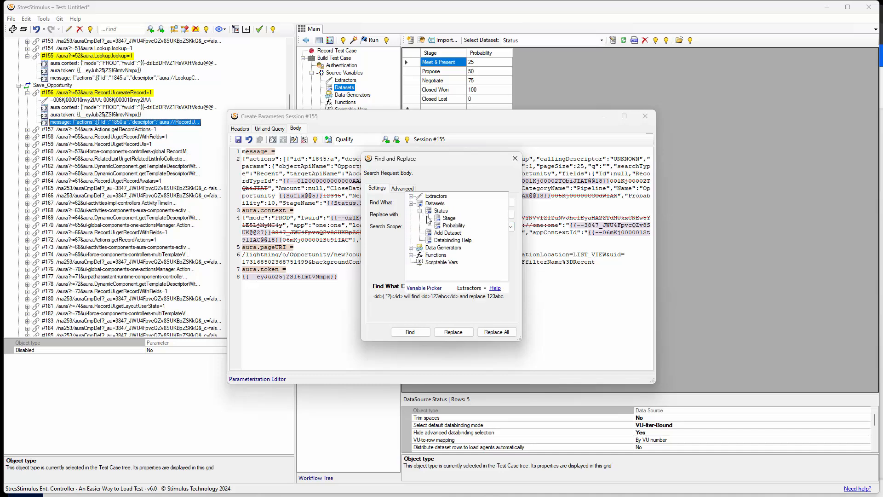
{"action": "left_click", "coordinate": [448, 225]}
Bulk replace the matches across all requests in the current test case and close the parameter editor
{"action": "left_click", "coordinate": [439, 227]}
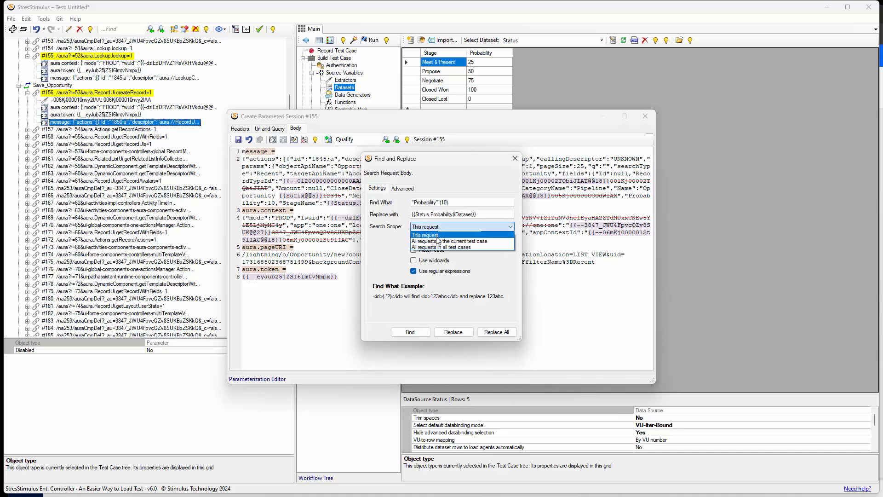
{"action": "left_click", "coordinate": [438, 238]}
{"action": "left_click", "coordinate": [356, 345]}
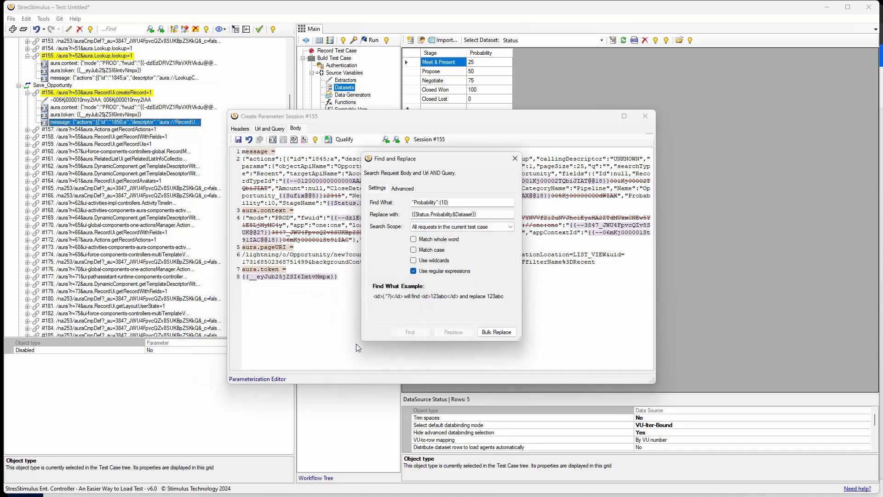
{"action": "left_click", "coordinate": [488, 333]}
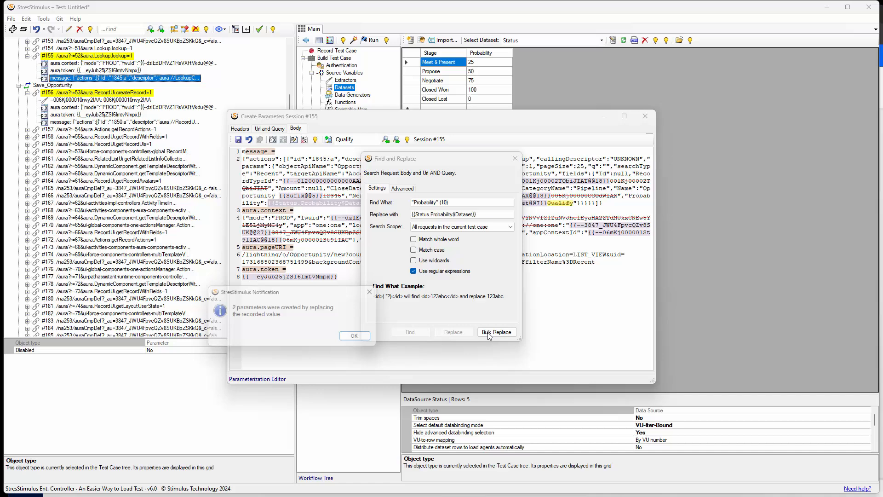
{"action": "left_click", "coordinate": [362, 339]}
{"action": "left_click", "coordinate": [515, 159]}
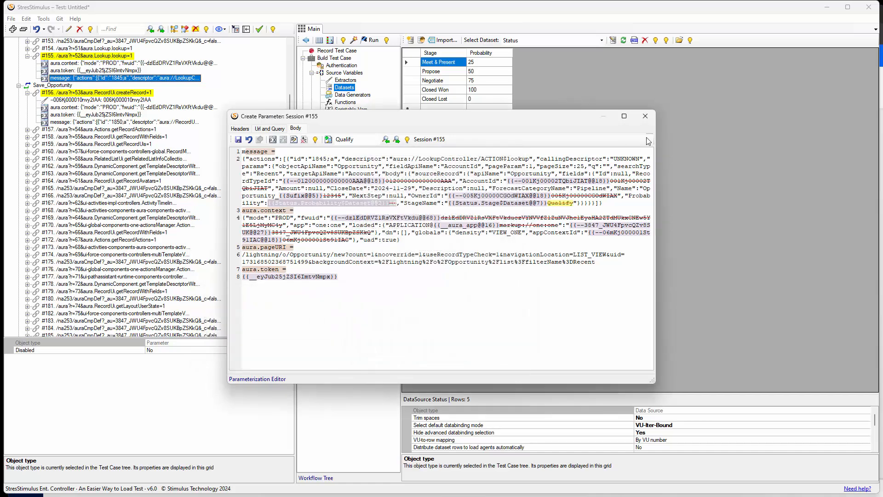
{"action": "left_click", "coordinate": [645, 116]}
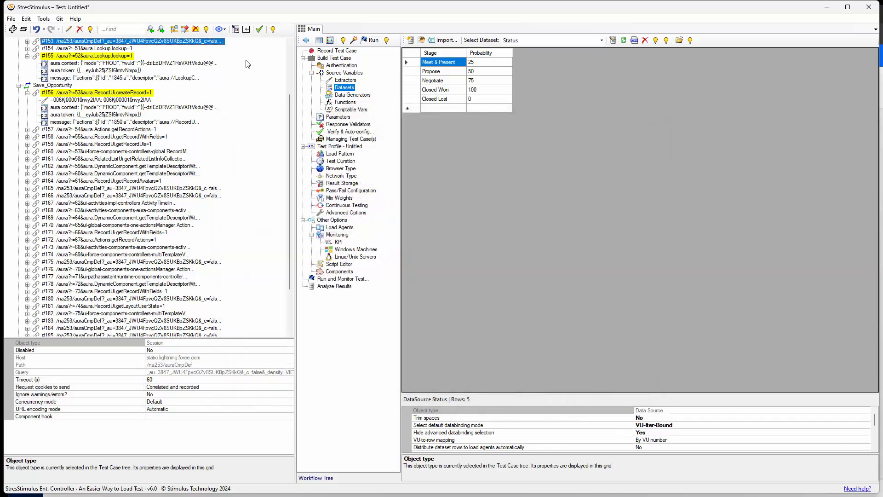
Verify the test case with one virtual user and the iteration count raised by one, and refresh Salesforce's All Opportunities list
{"action": "left_click", "coordinate": [259, 29]}
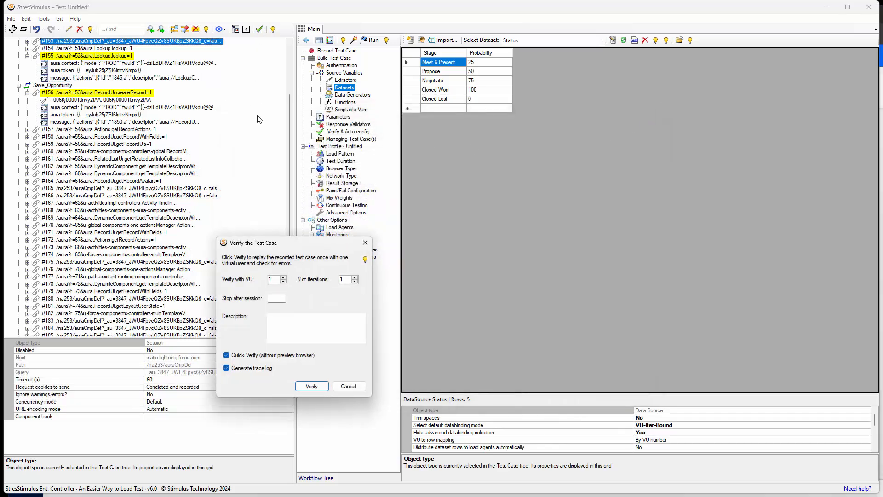
{"action": "left_click", "coordinate": [355, 277]}
{"action": "left_click", "coordinate": [317, 388]}
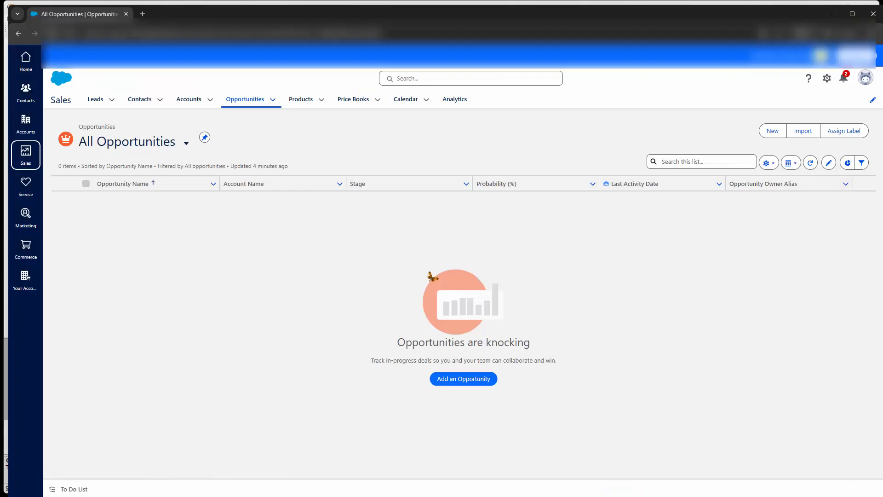
{"action": "left_click", "coordinate": [811, 164]}
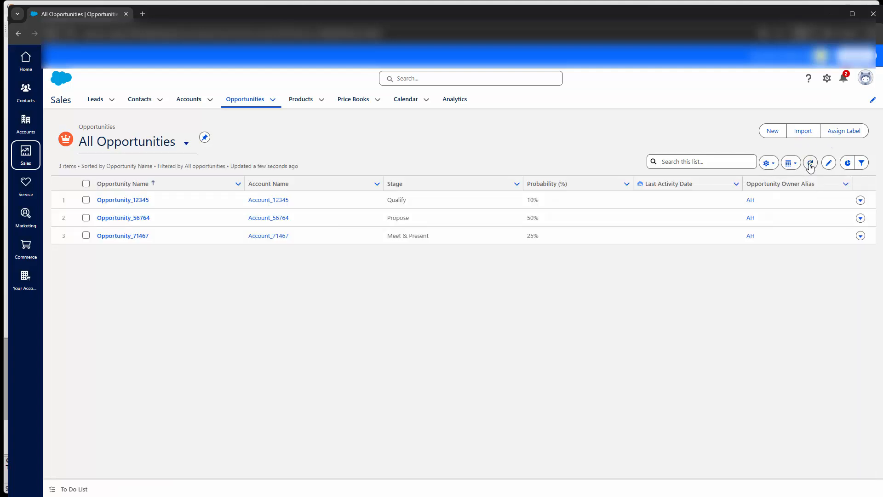